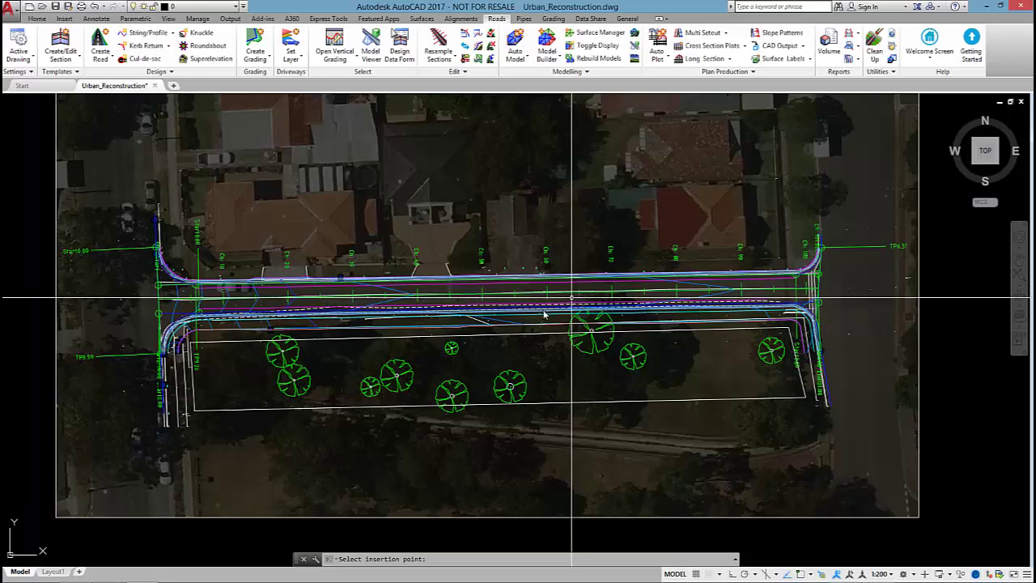
# Start a new multi setout and keep the default name Setout
pyautogui.scroll(2, 518, 320)
pyautogui.scroll(-3, 509, 316)
pyautogui.scroll(1, 578, 329)
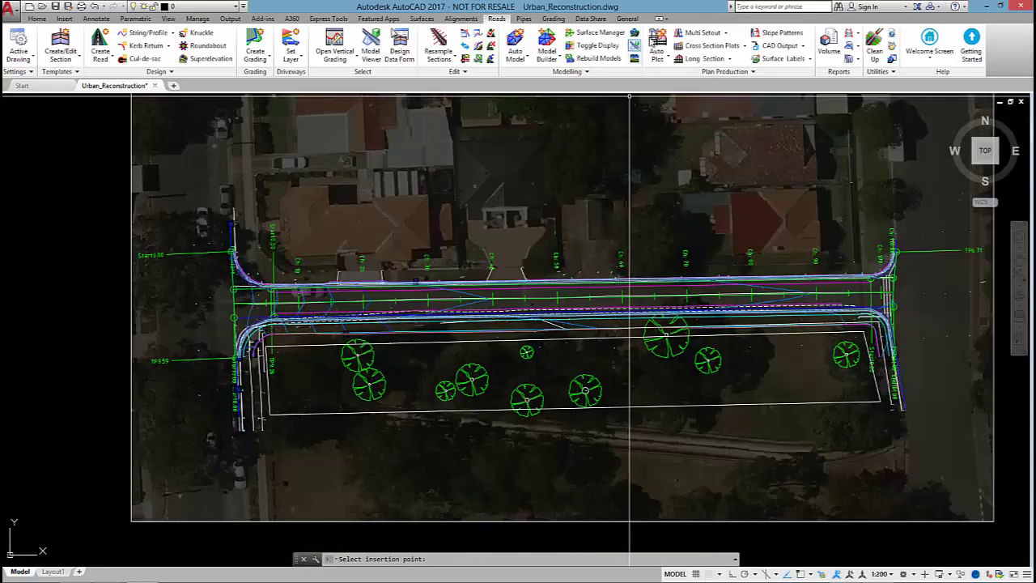
pyautogui.click(712, 34)
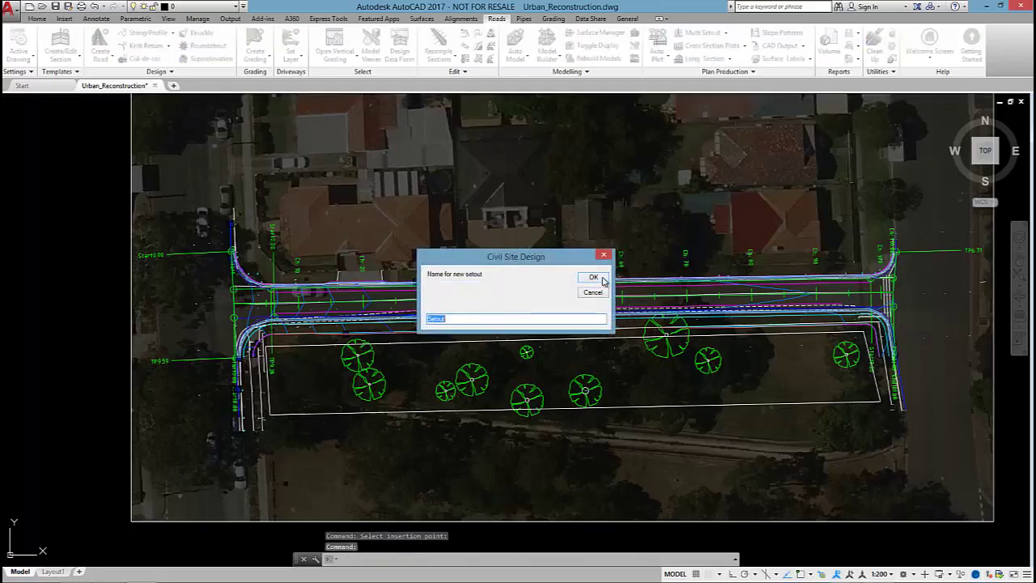
pyautogui.click(592, 277)
pyautogui.moveTo(556, 117); pyautogui.dragTo(507, 121)
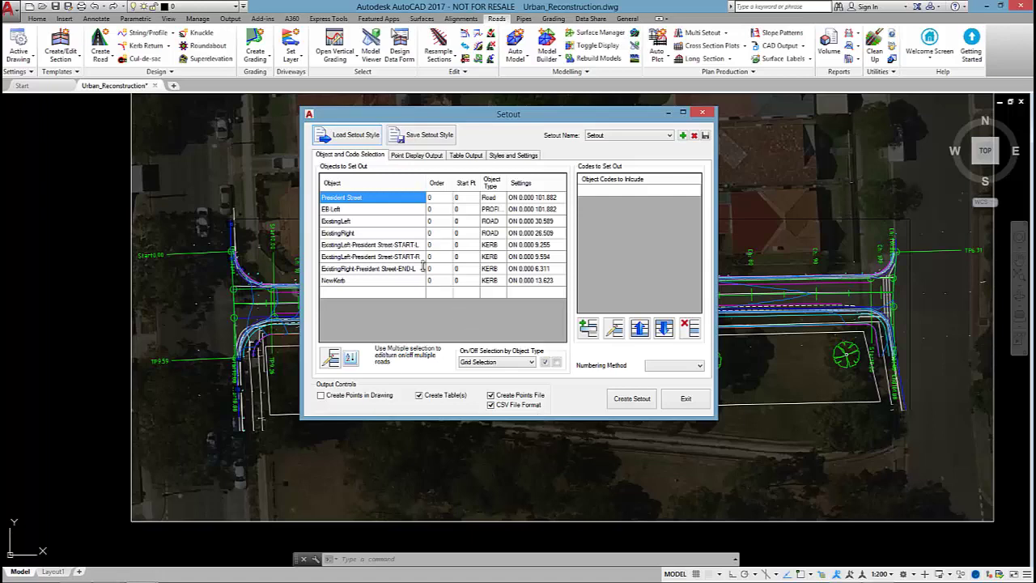
# Load the LEB+REB Codes setout style file into the setout
pyautogui.click(341, 139)
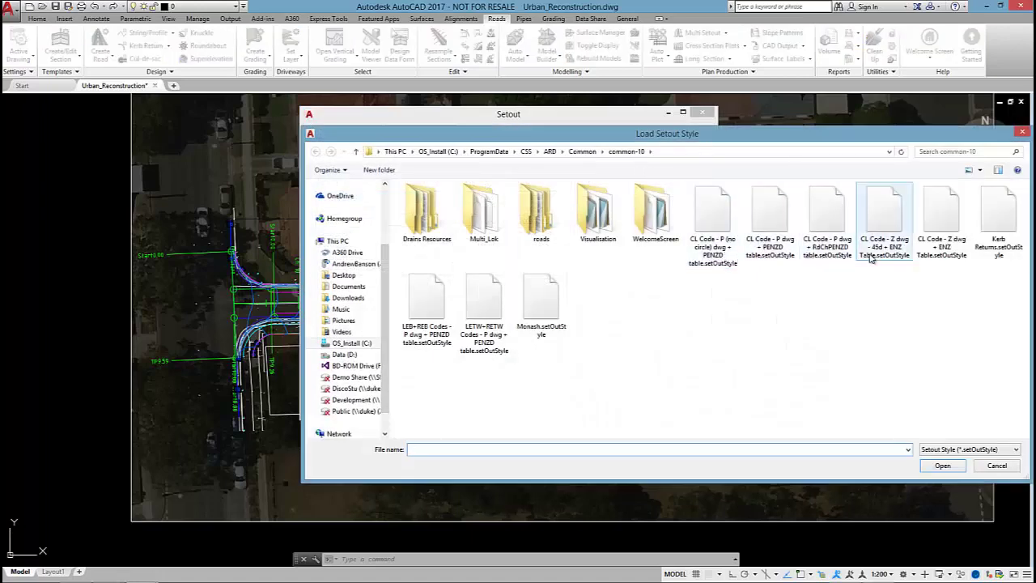
pyautogui.click(441, 344)
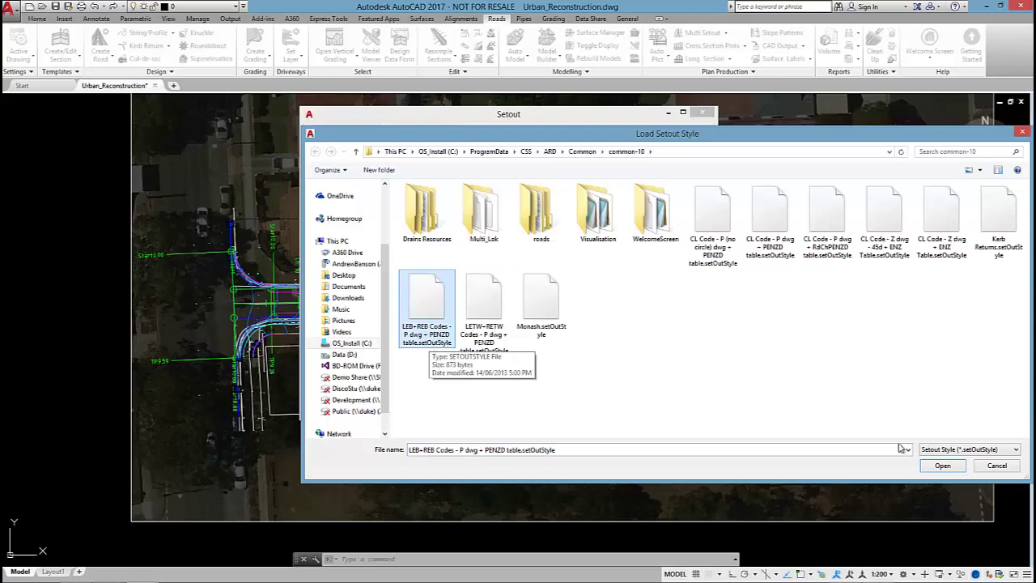
pyautogui.click(942, 465)
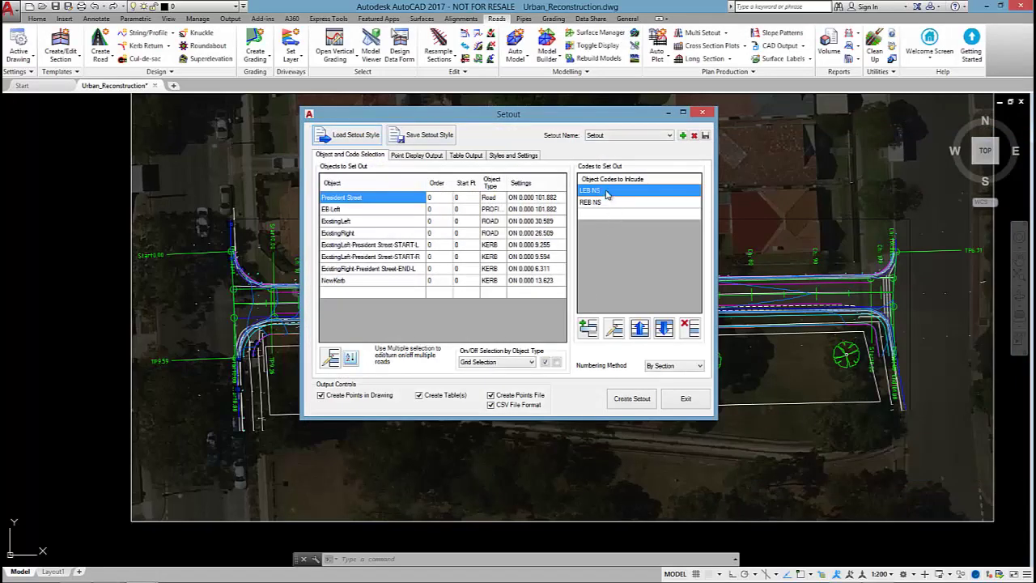
# Delete the LEB NS and REB NS codes from the setout
pyautogui.click(600, 204)
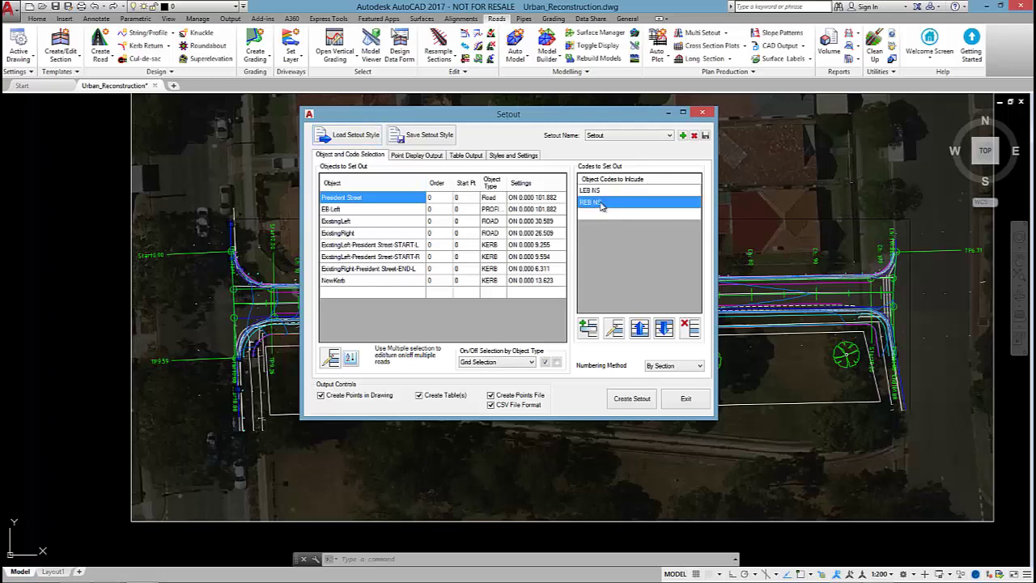
pyautogui.click(603, 191)
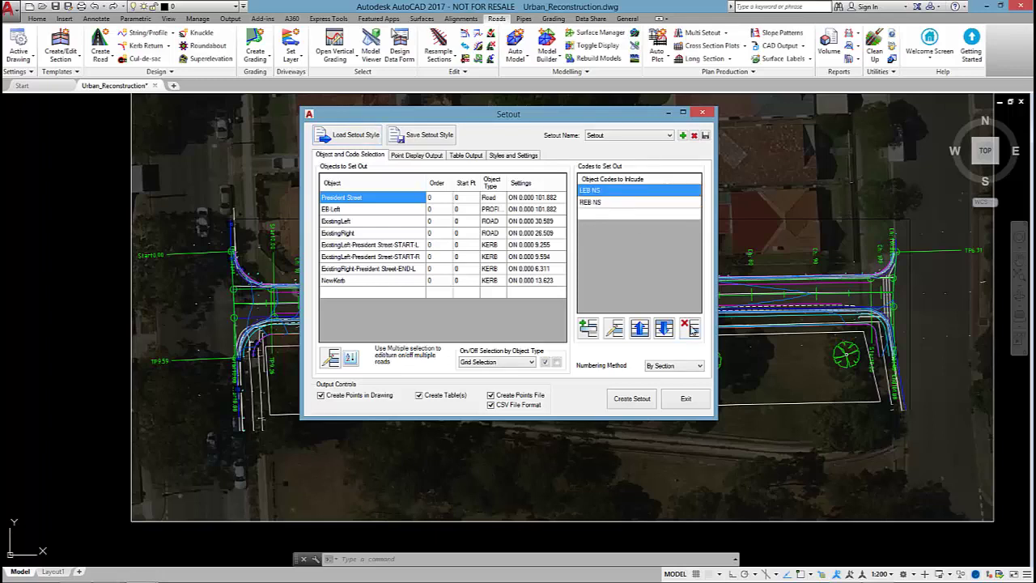
pyautogui.click(690, 327)
pyautogui.click(695, 329)
# Add the LTK code with its label placed at object offset extents
pyautogui.click(588, 328)
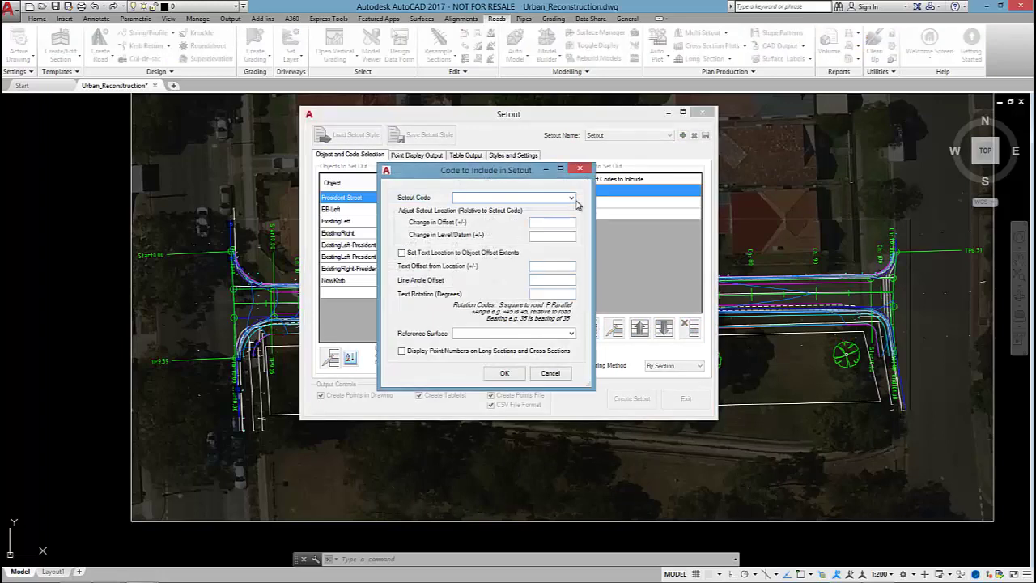
pyautogui.click(575, 199)
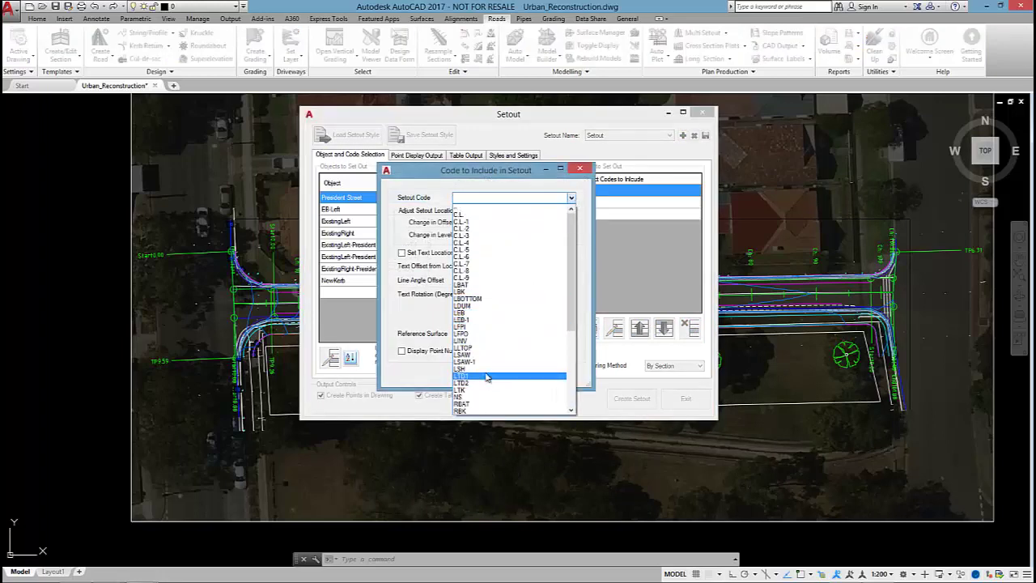
pyautogui.scroll(-3, 523, 366)
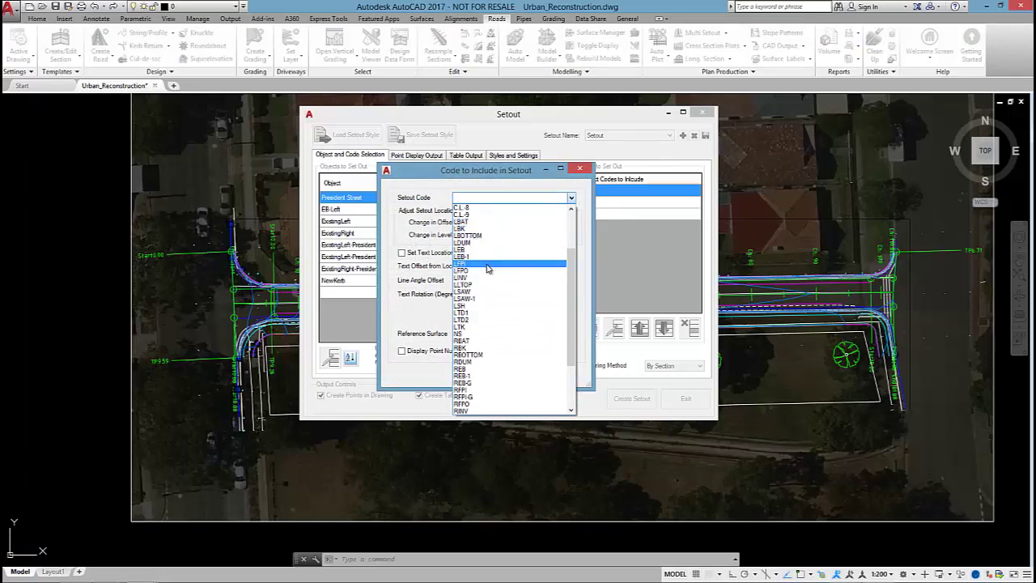
pyautogui.click(477, 327)
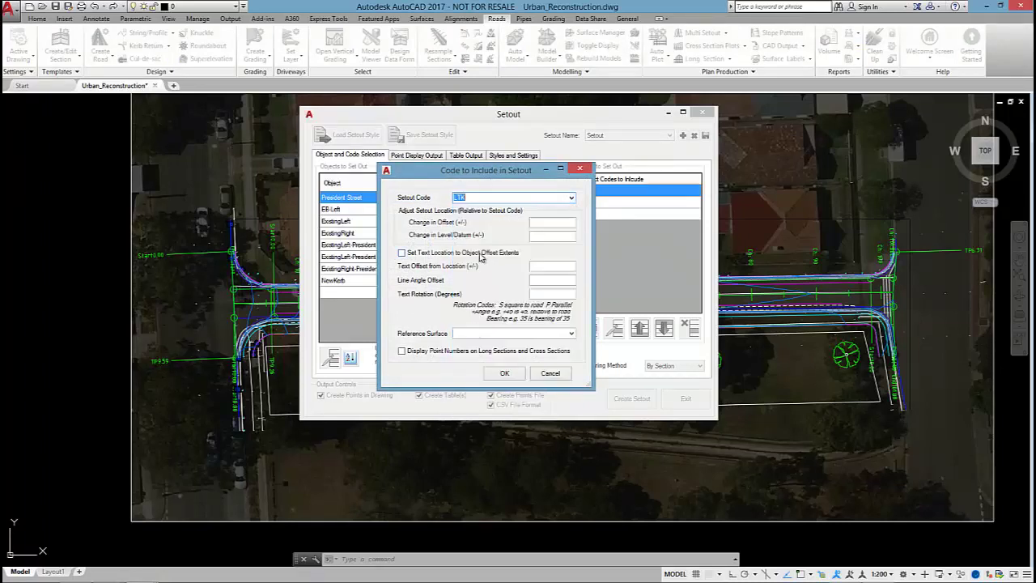
pyautogui.click(548, 222)
pyautogui.click(555, 233)
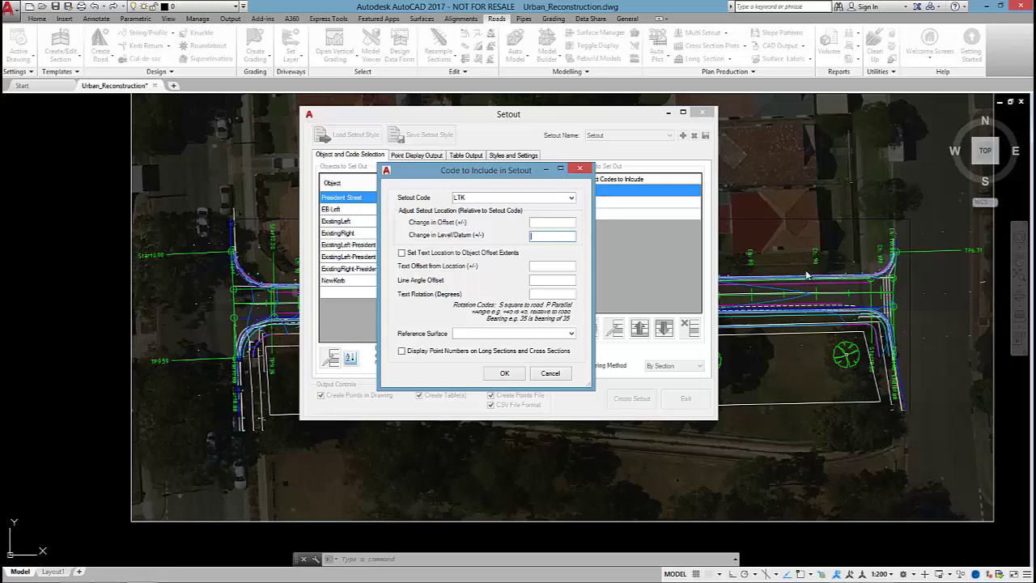
pyautogui.click(461, 253)
pyautogui.click(504, 373)
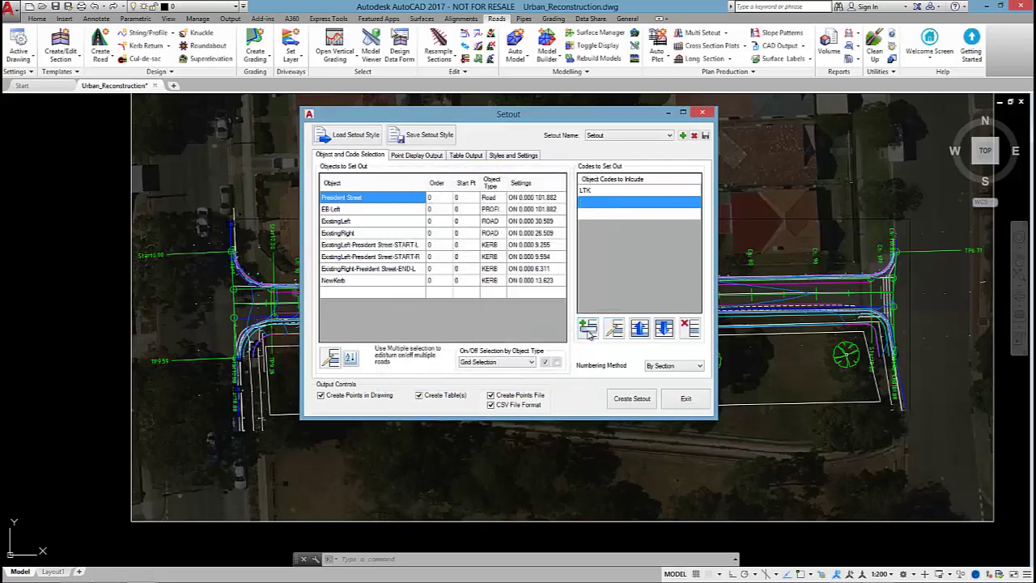
# Add the RTK code with its label placed at object offset extents
pyautogui.click(588, 328)
pyautogui.click(571, 198)
pyautogui.scroll(-10, 536, 285)
pyautogui.click(479, 404)
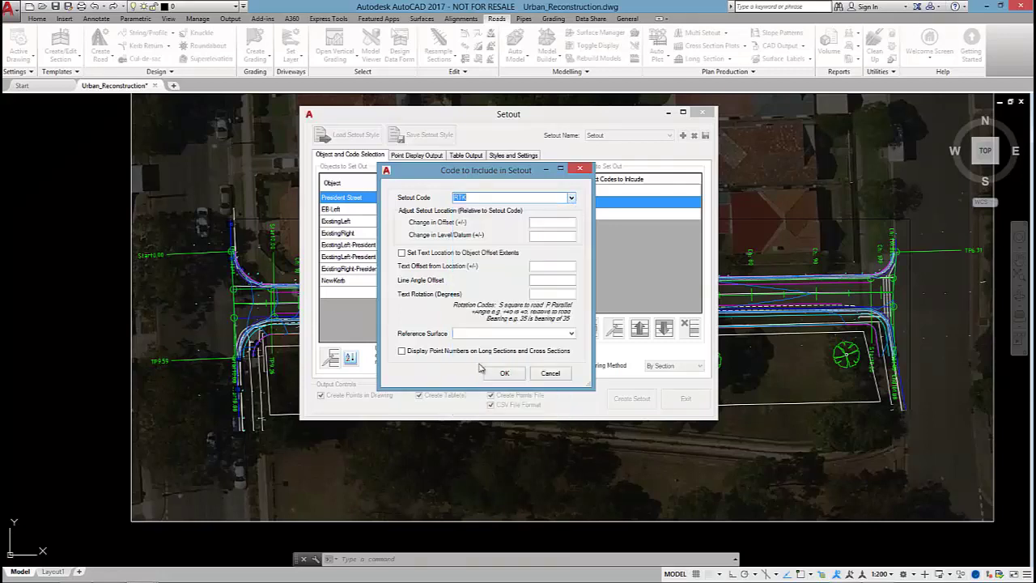
pyautogui.click(445, 253)
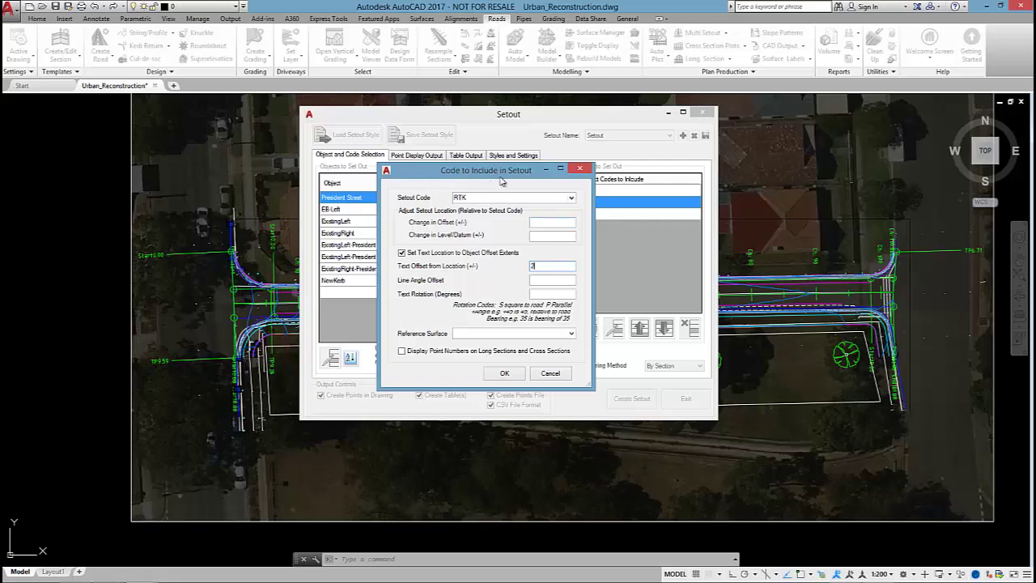
pyautogui.click(505, 374)
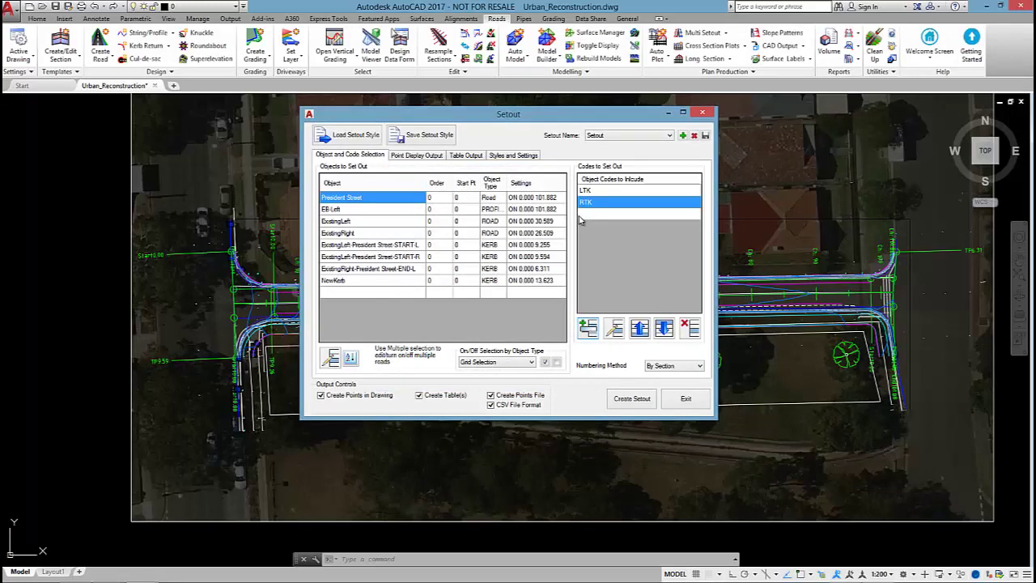
# Choose the 5m tang + 1/4pt arcs spacing style, giving 5.000 tangent spacing
pyautogui.click(500, 159)
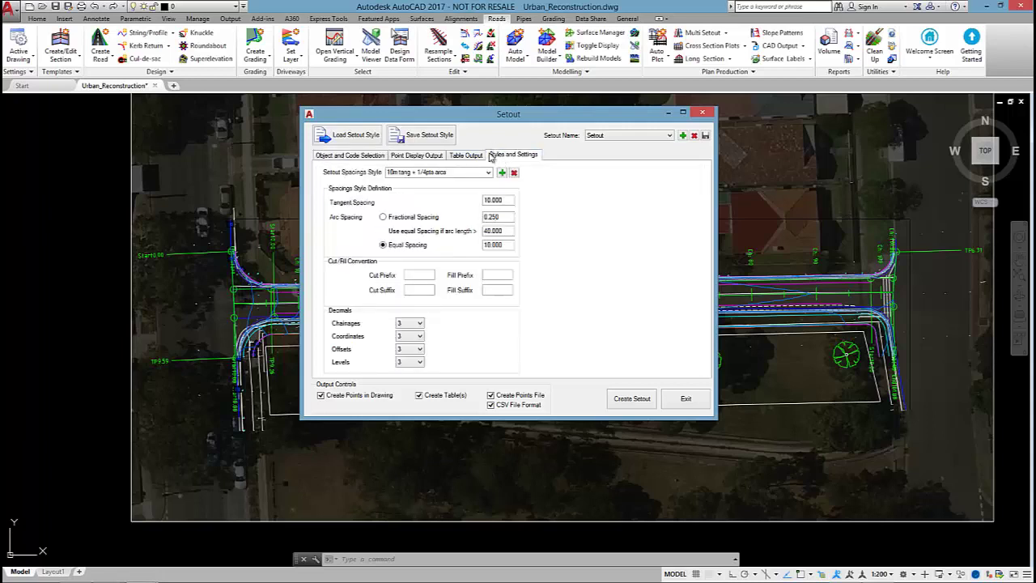
pyautogui.click(489, 174)
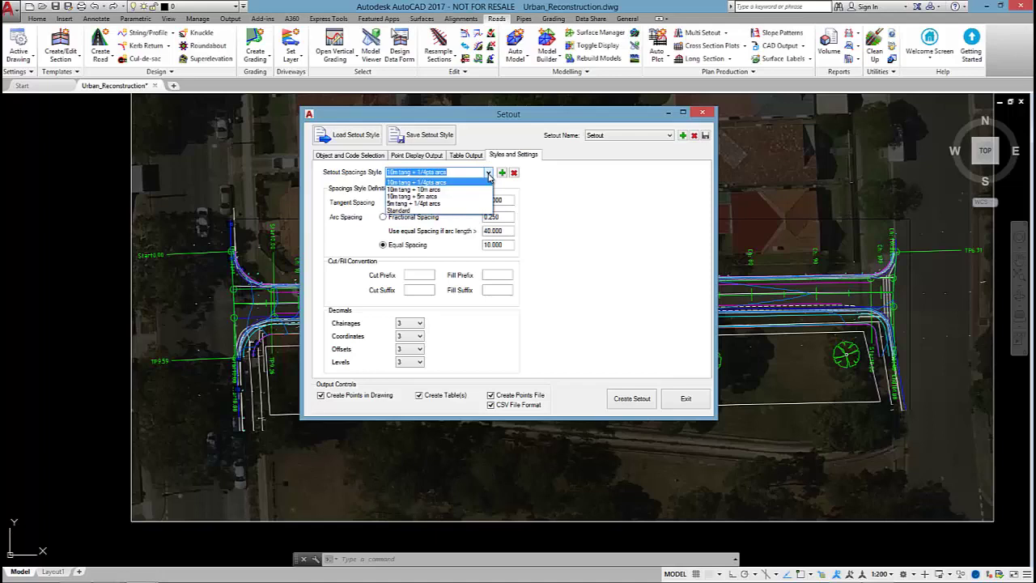
pyautogui.click(580, 242)
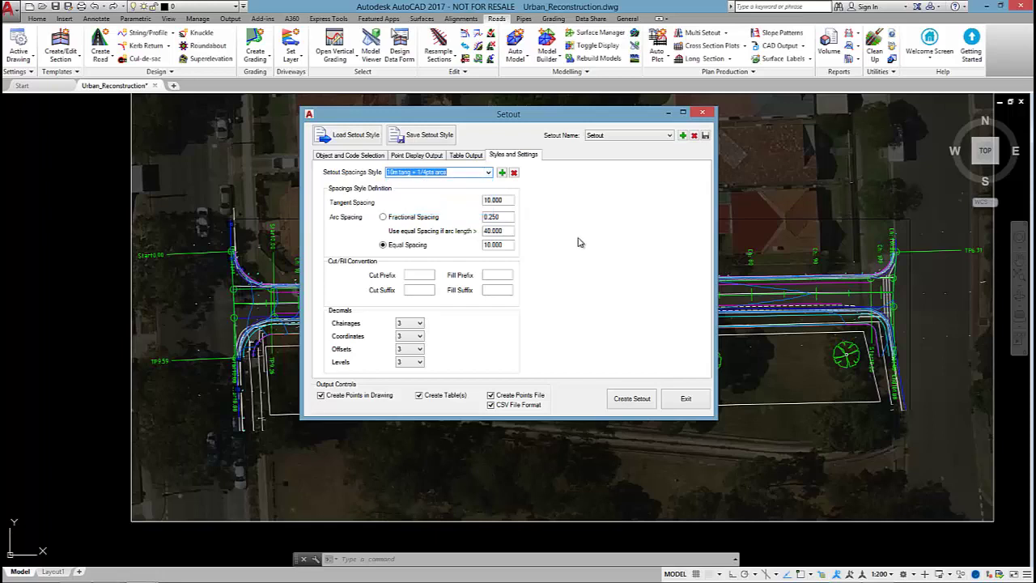
pyautogui.click(488, 173)
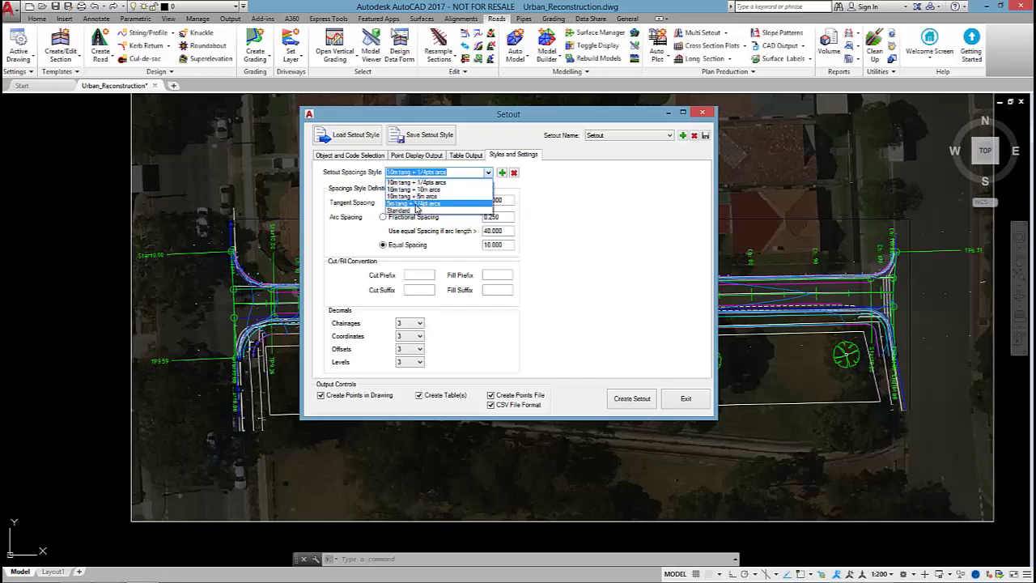
pyautogui.click(416, 204)
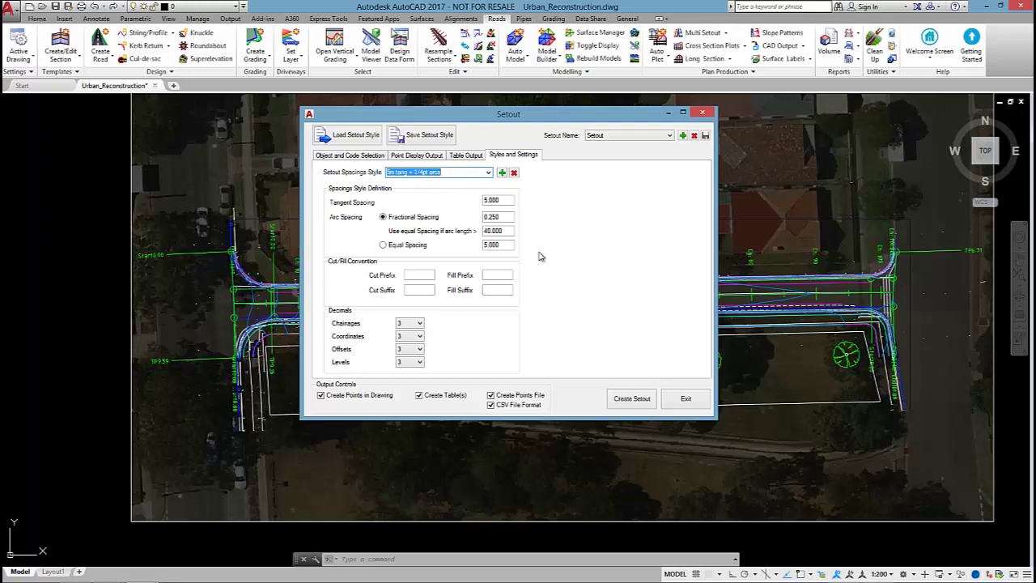
pyautogui.click(507, 200)
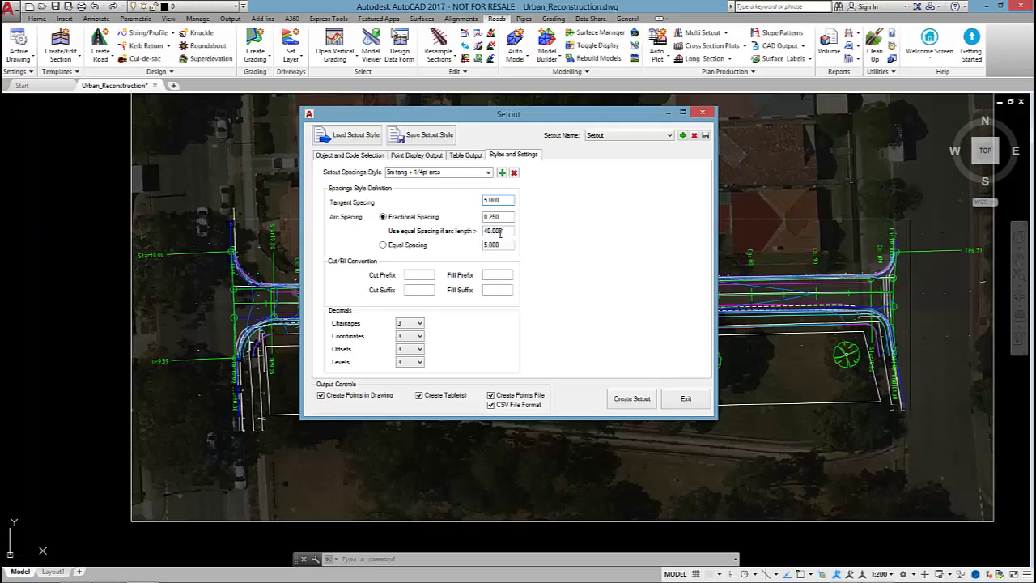
pyautogui.click(324, 156)
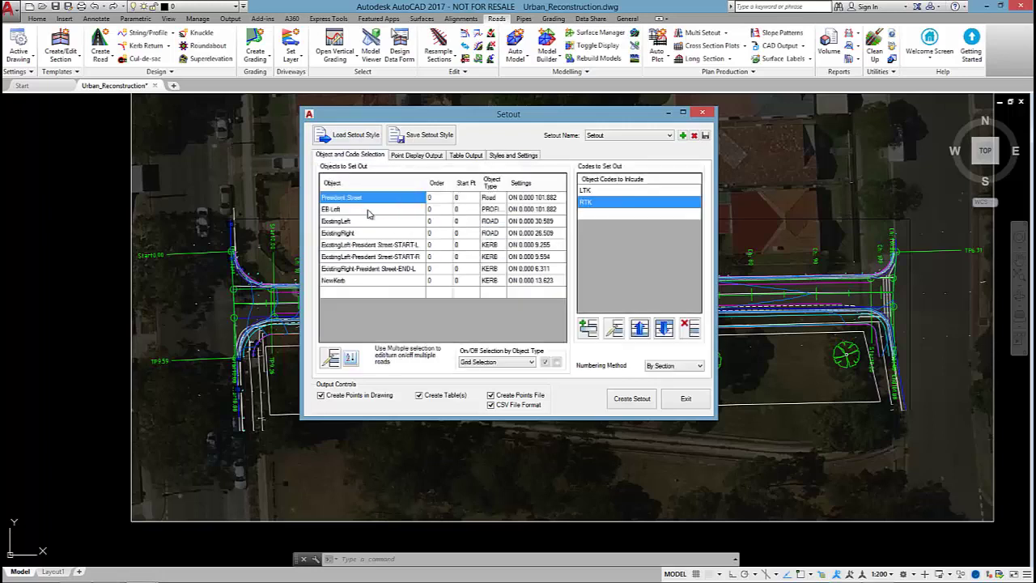
# Give President Street 5m tang + 1/4pt arcs setout spacing
pyautogui.click(331, 357)
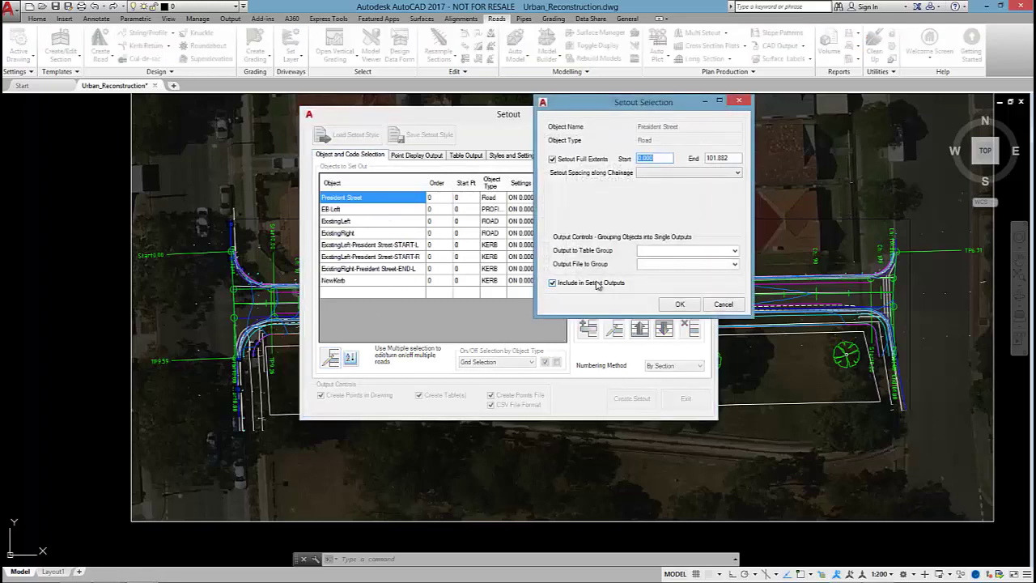
pyautogui.click(671, 174)
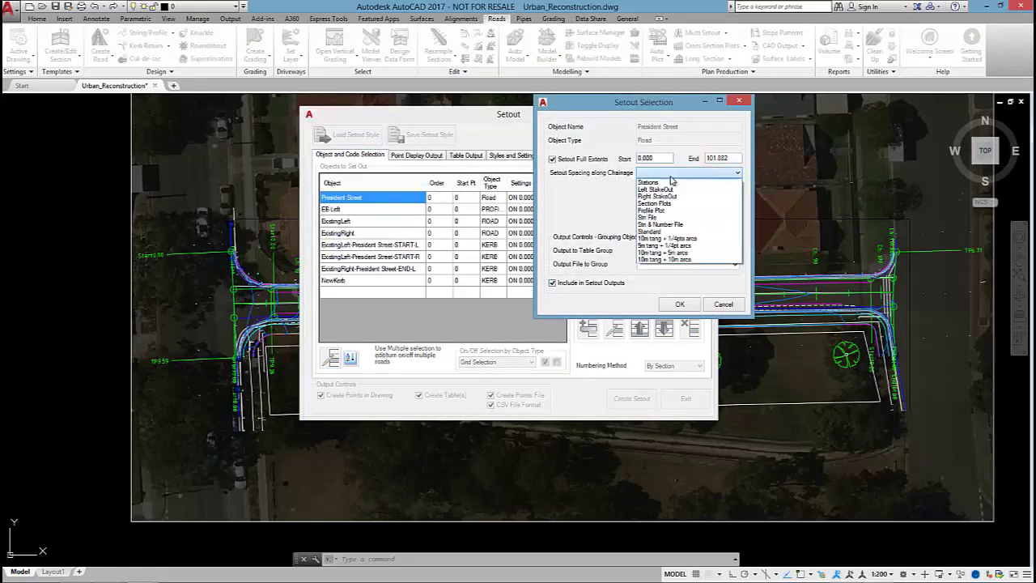
pyautogui.click(665, 248)
pyautogui.click(684, 303)
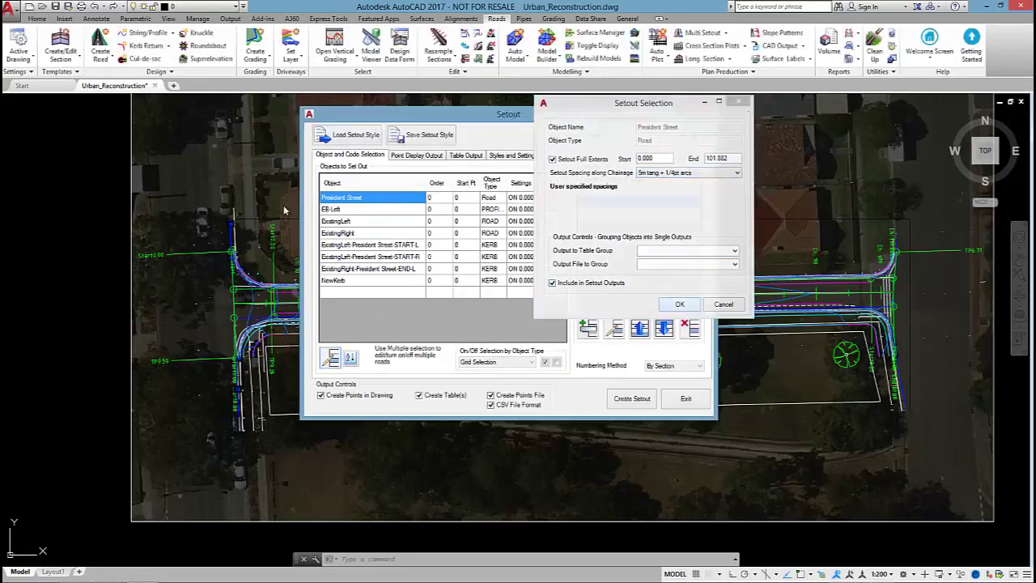
# Turn setout off for ExistingLeft, ExistingRight and EB-Left
pyautogui.click(350, 223)
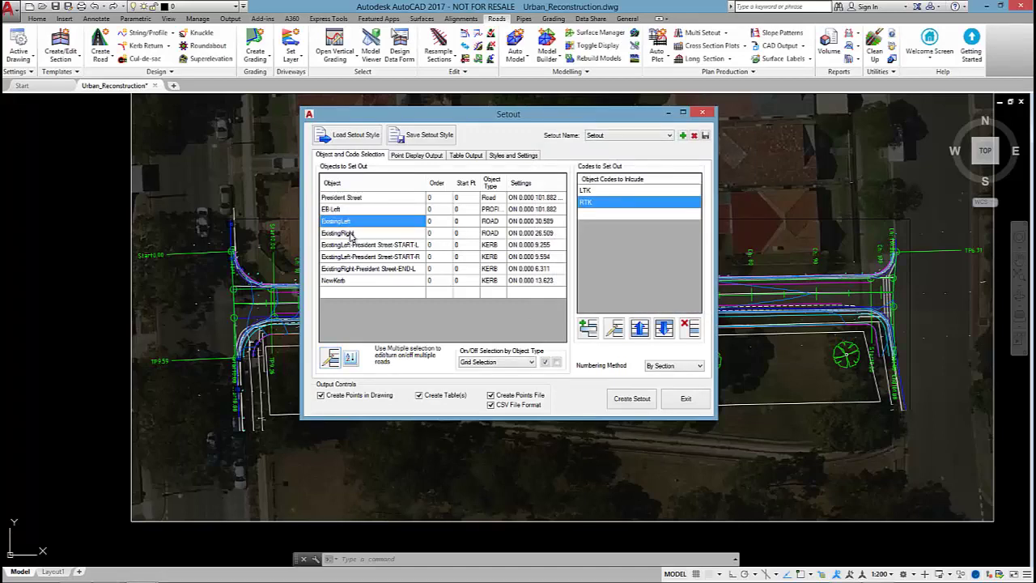
pyautogui.keyDown('ctrl'); pyautogui.click(350, 233); pyautogui.keyUp('ctrl')
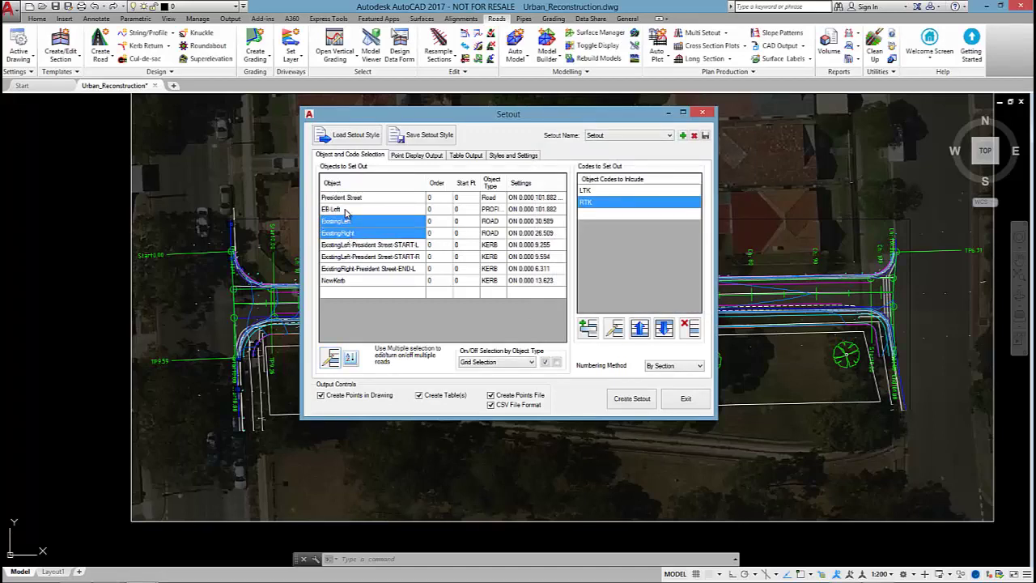
pyautogui.keyDown('ctrl'); pyautogui.click(345, 209); pyautogui.keyUp('ctrl')
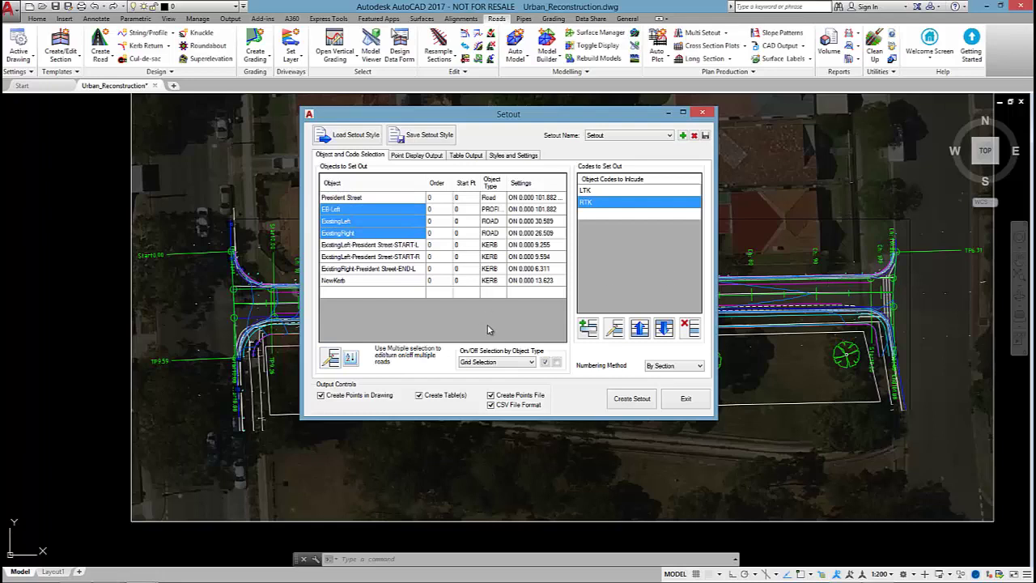
pyautogui.click(557, 365)
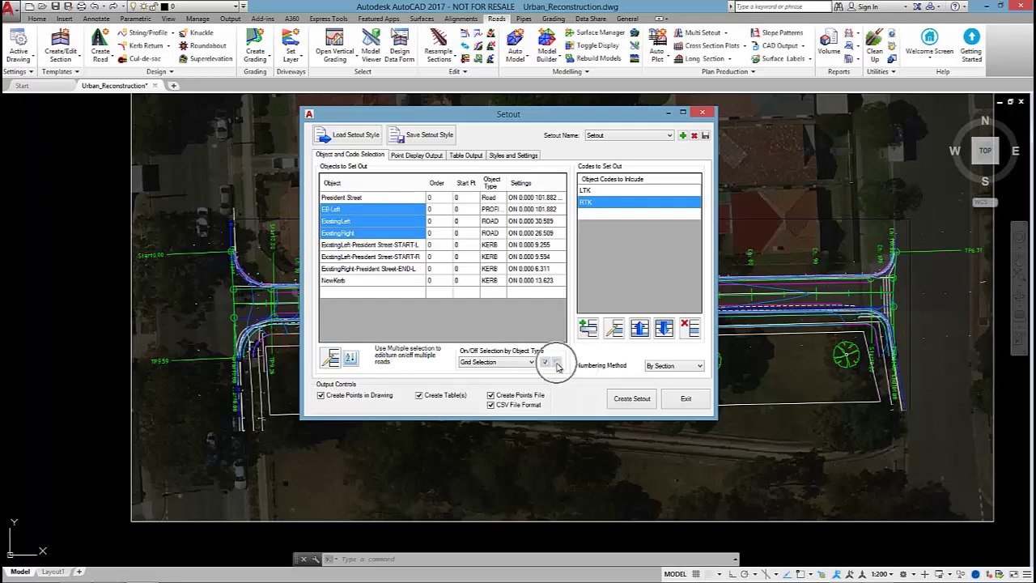
# Multi-edit the four kerb objects to use 5m tang + 1/4pt arcs spacing
pyautogui.click(352, 247)
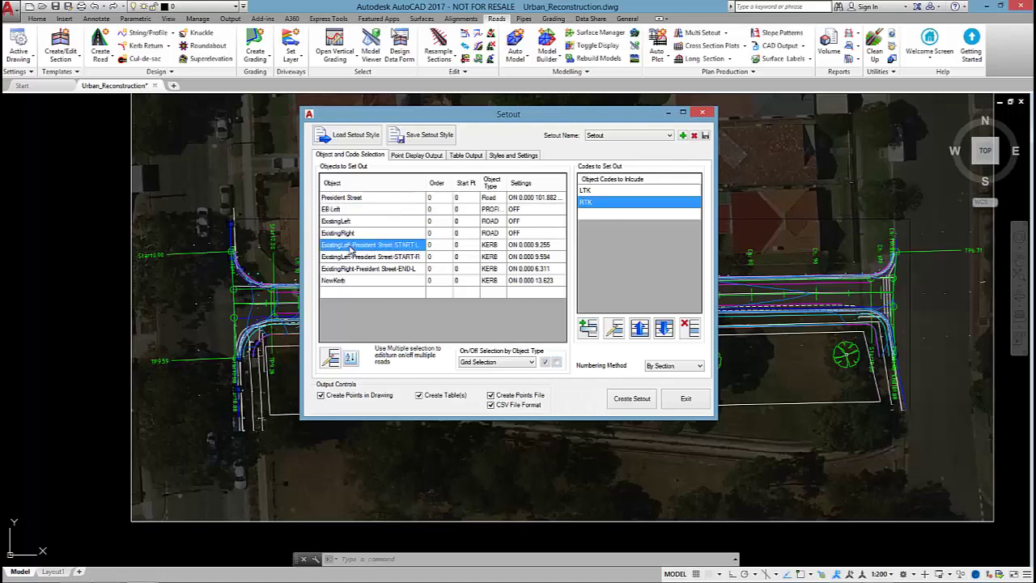
pyautogui.keyDown('shift'); pyautogui.click(346, 281); pyautogui.keyUp('shift')
pyautogui.click(330, 358)
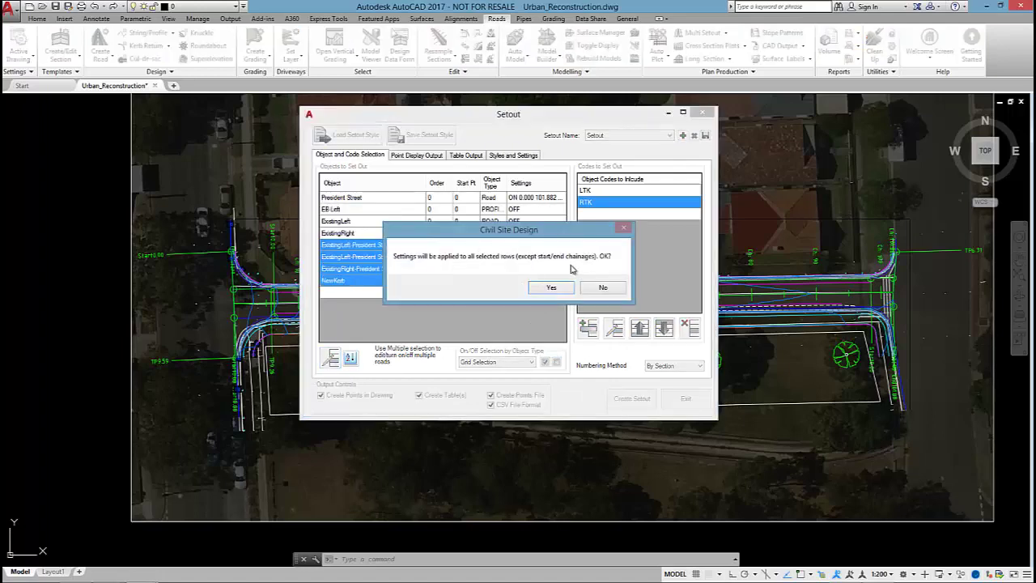
pyautogui.click(552, 288)
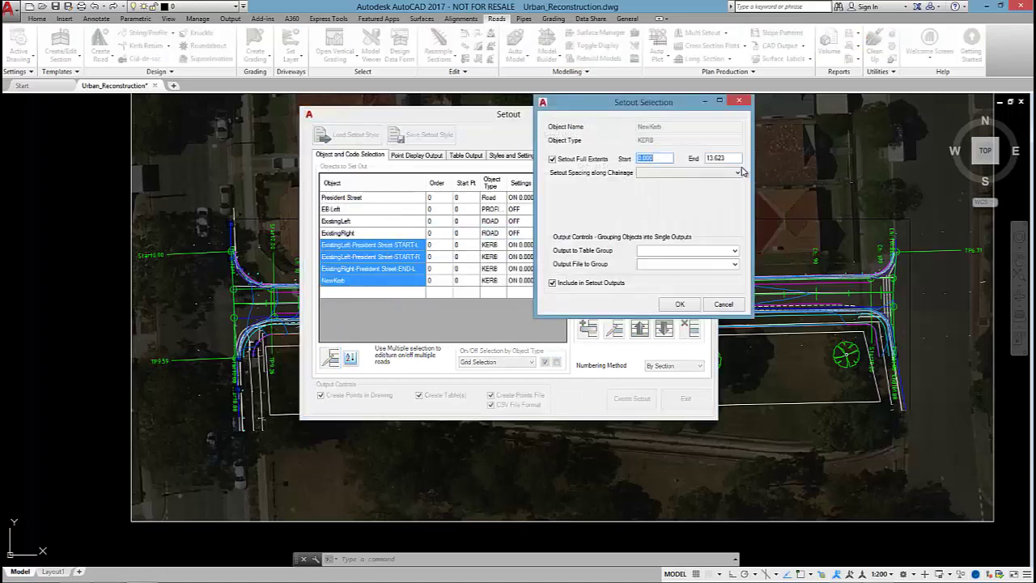
pyautogui.click(737, 173)
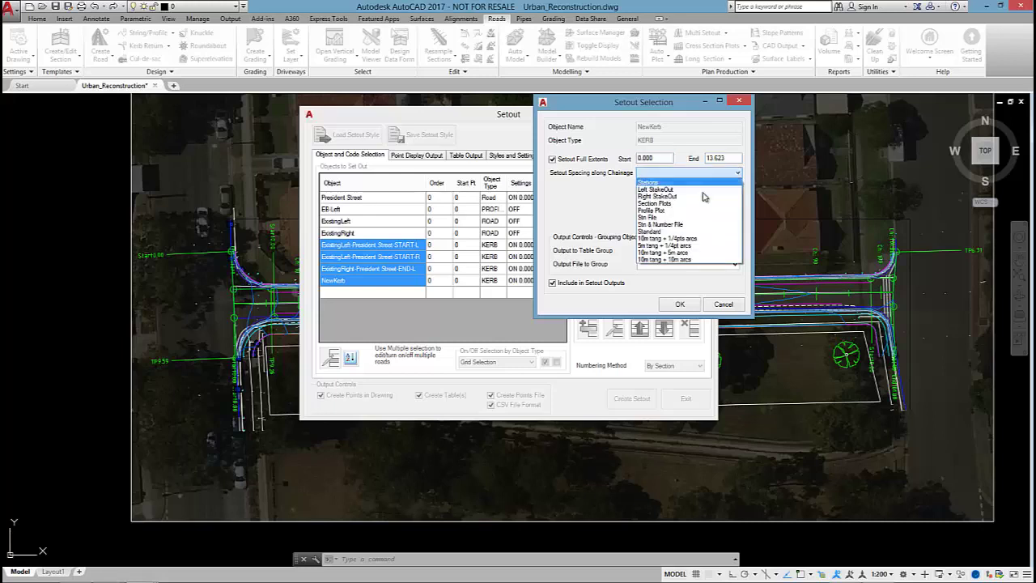
pyautogui.click(678, 246)
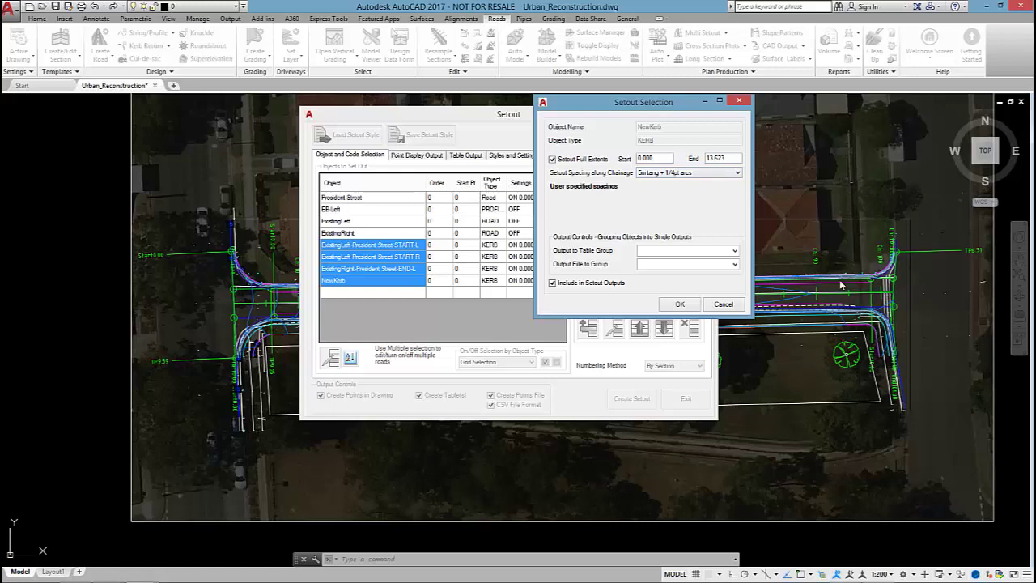
# Accept the kerb spacing settings and show the Point Display Output settings
pyautogui.click(680, 305)
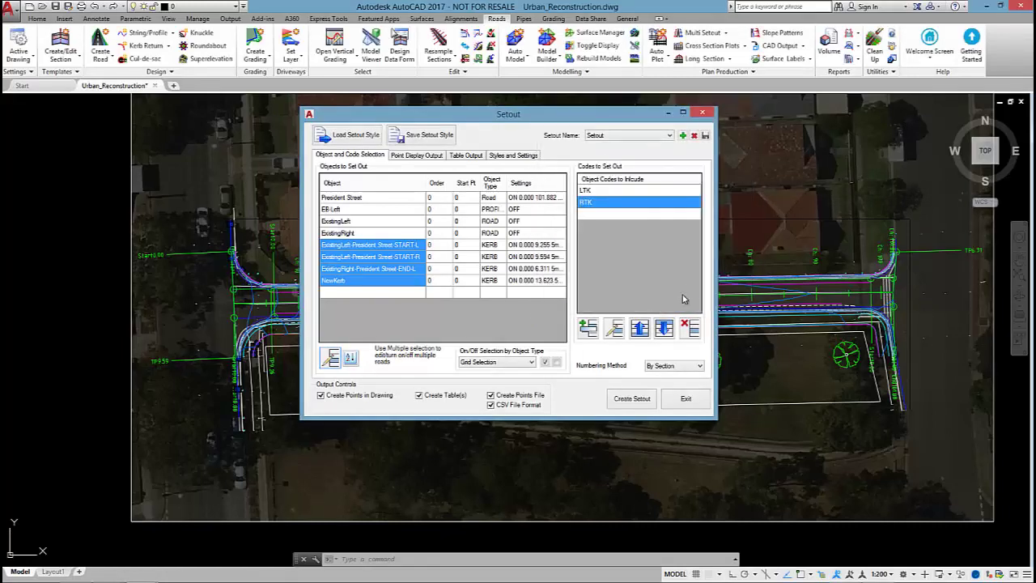
pyautogui.click(431, 159)
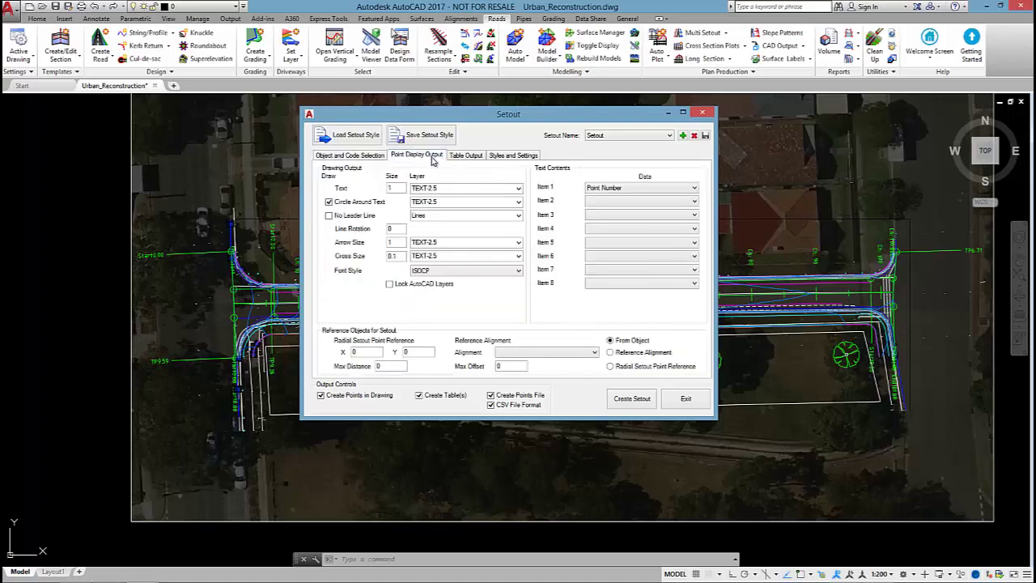
pyautogui.moveTo(437, 114); pyautogui.dragTo(474, 111)
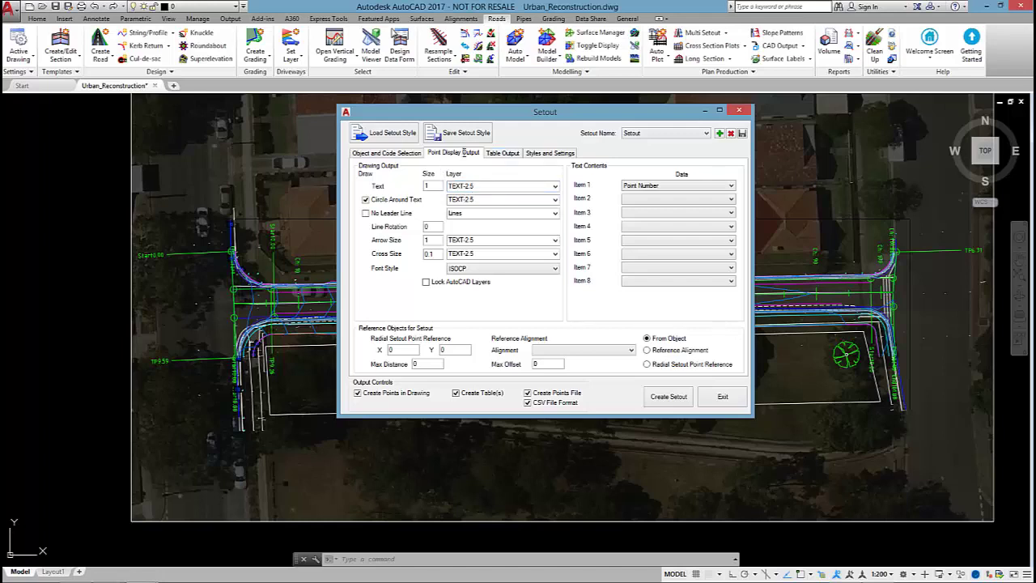
# Leave Column 6 of the setout table output empty
pyautogui.click(509, 154)
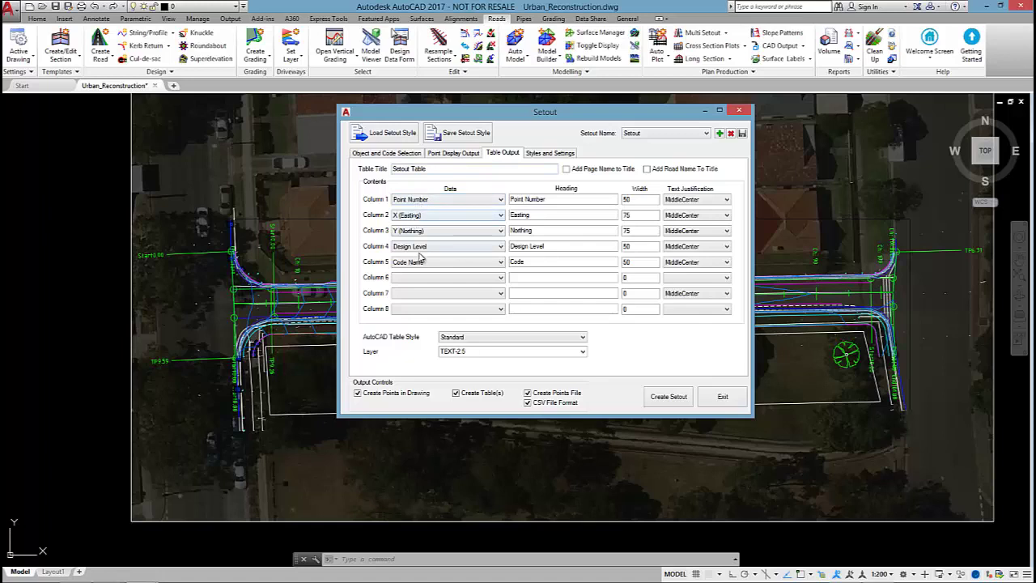
pyautogui.click(425, 281)
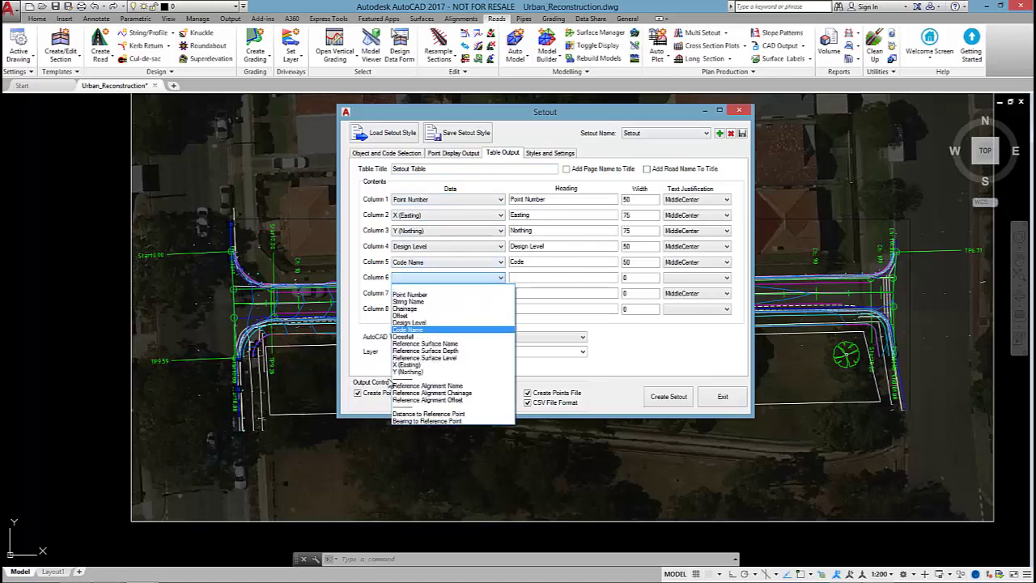
pyautogui.click(667, 338)
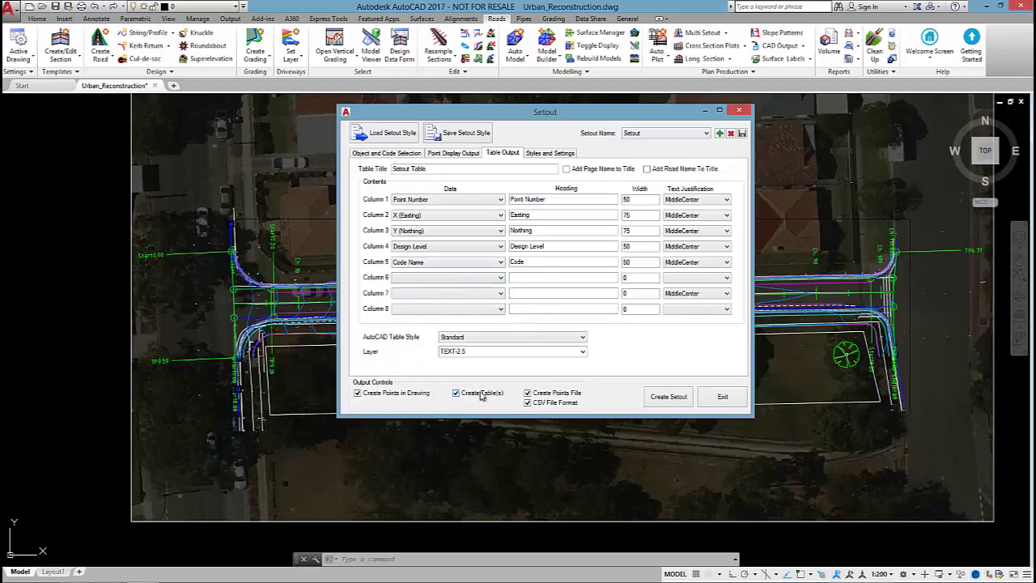
# Create the setout, placing the four setout tables to the right of the road
pyautogui.click(666, 399)
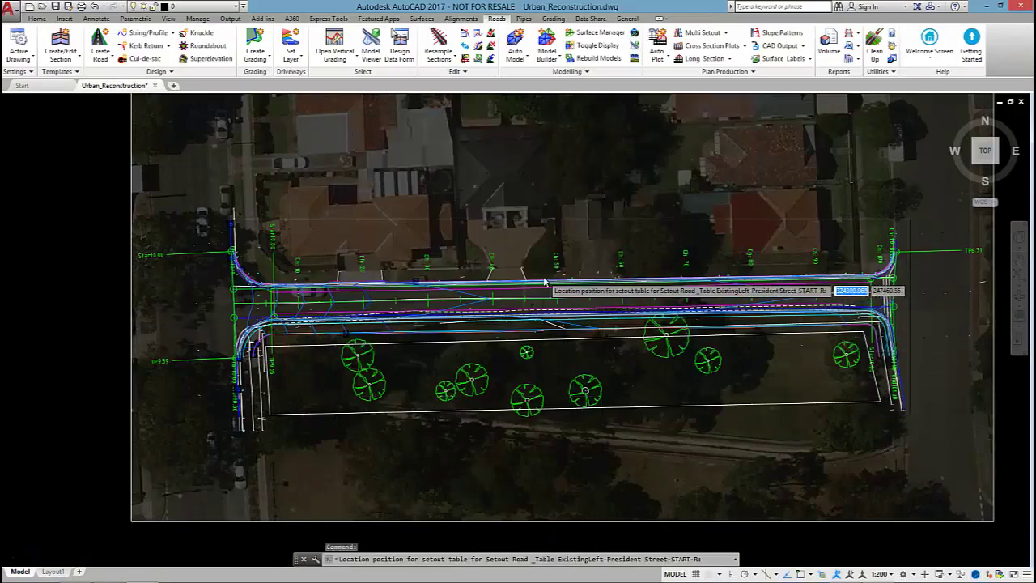
pyautogui.click(527, 224)
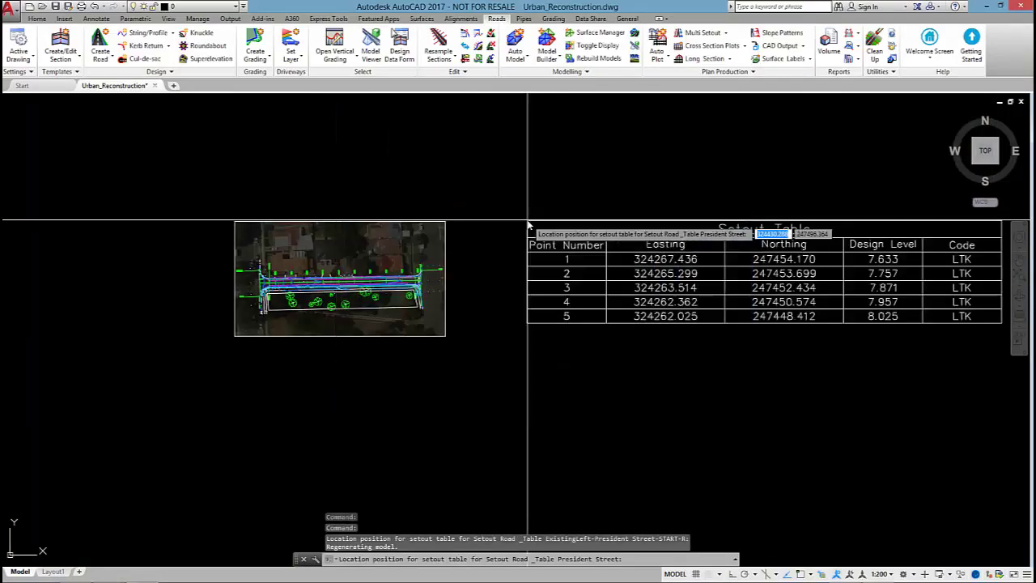
pyautogui.click(527, 326)
pyautogui.scroll(-3, 497, 281)
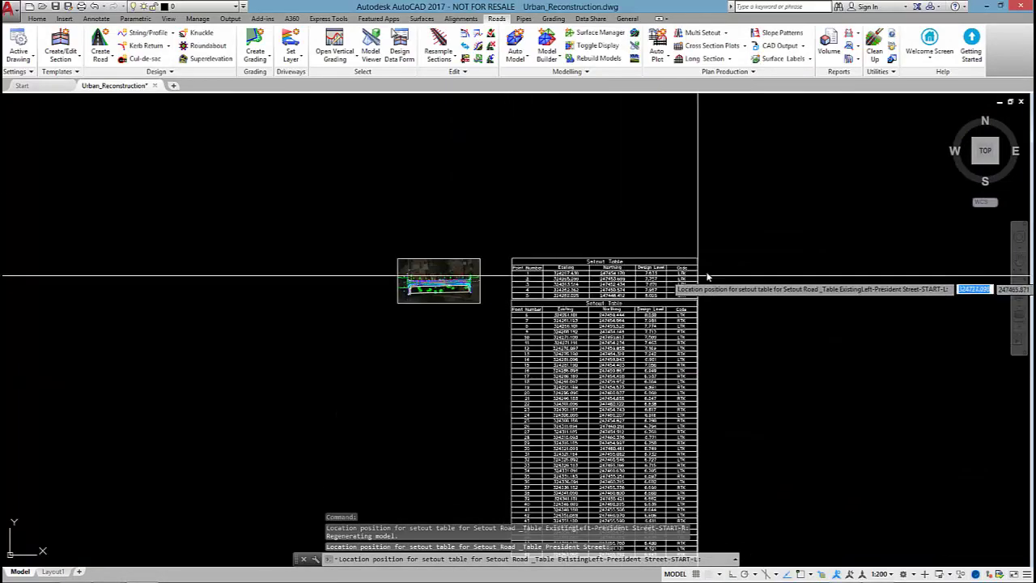
pyautogui.click(721, 269)
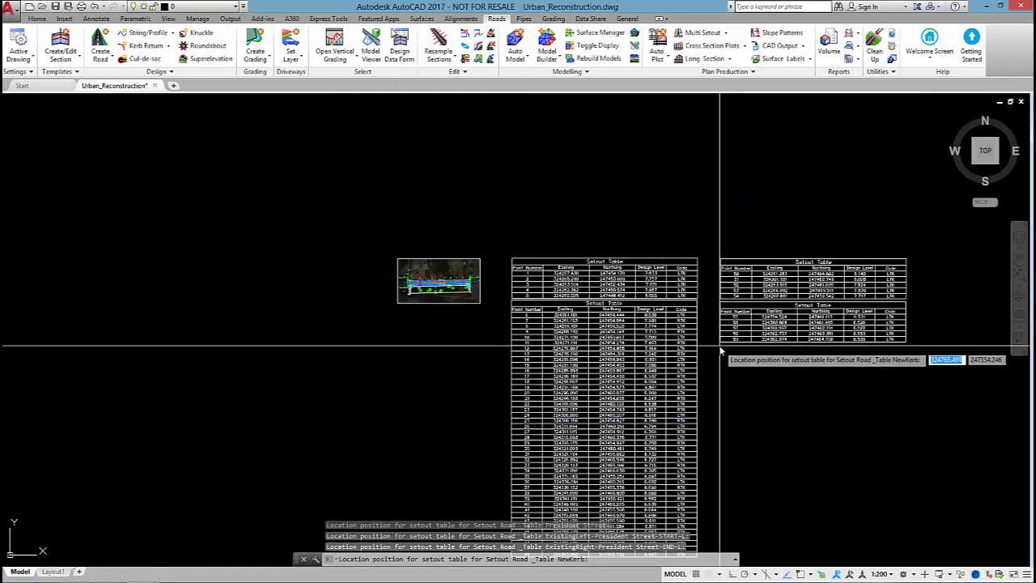
pyautogui.click(722, 347)
pyautogui.click(558, 286)
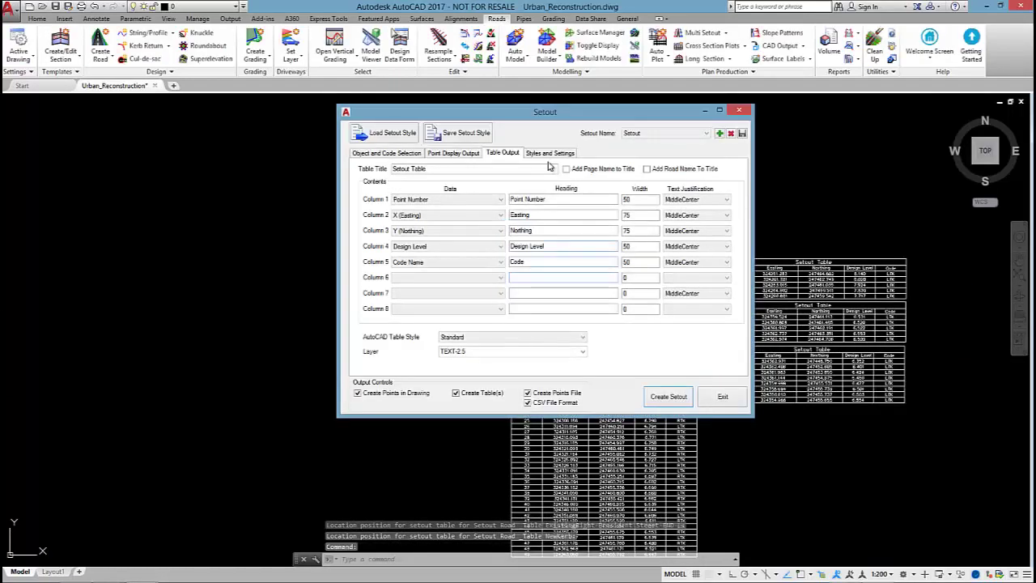
# Rerun the setout, close the setout window and zoom to the road
pyautogui.moveTo(534, 112); pyautogui.dragTo(219, 121)
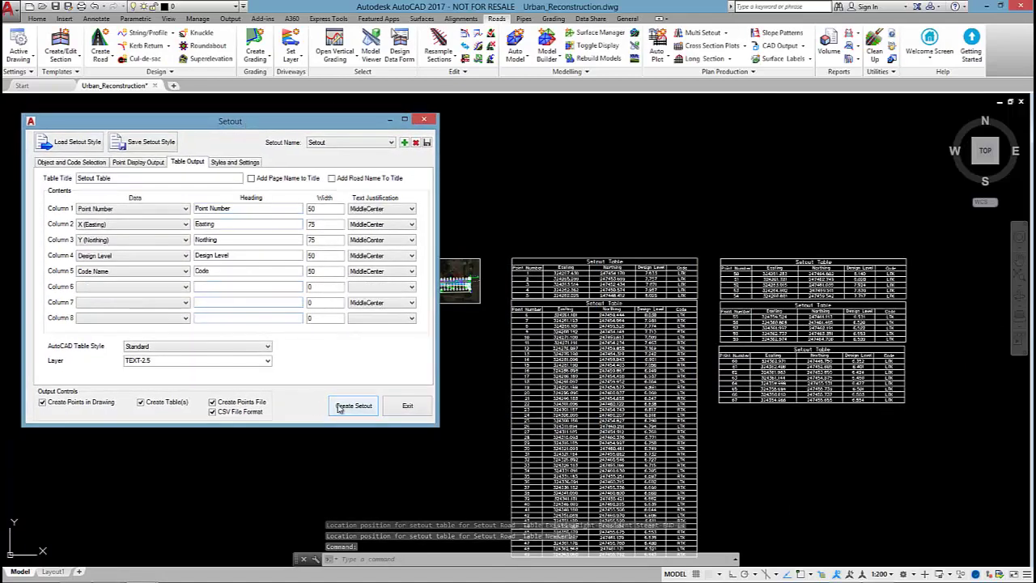
pyautogui.click(351, 406)
pyautogui.click(243, 296)
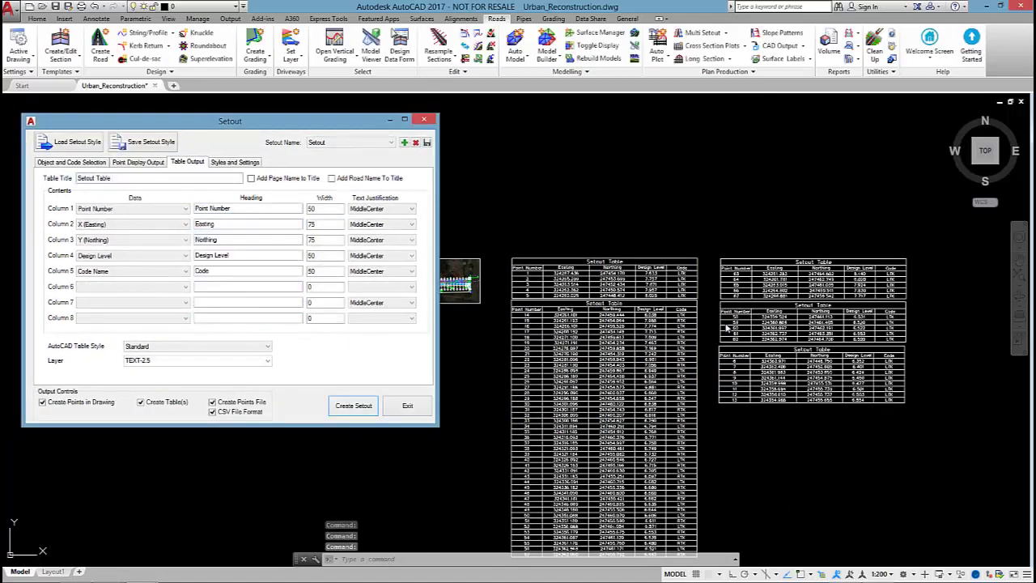
pyautogui.click(405, 407)
pyautogui.scroll(3, 409, 288)
pyautogui.scroll(8, 409, 288)
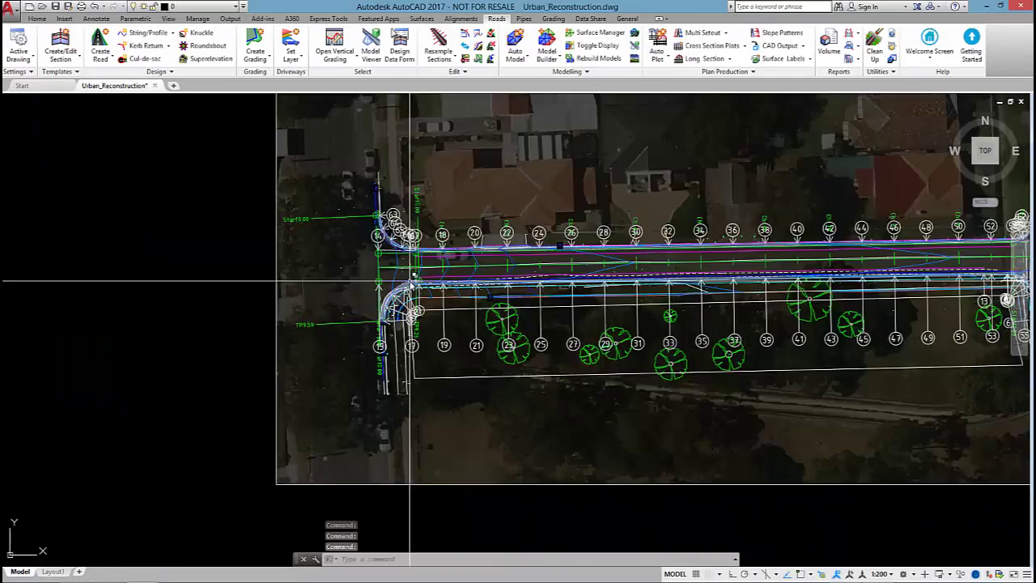
pyautogui.scroll(-2, 666, 272)
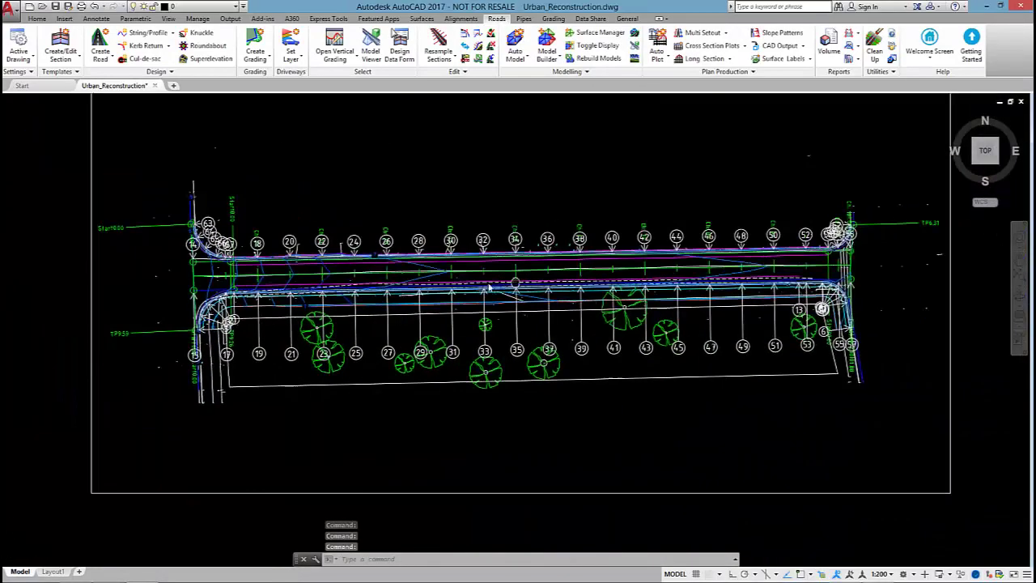
pyautogui.scroll(2, 629, 272)
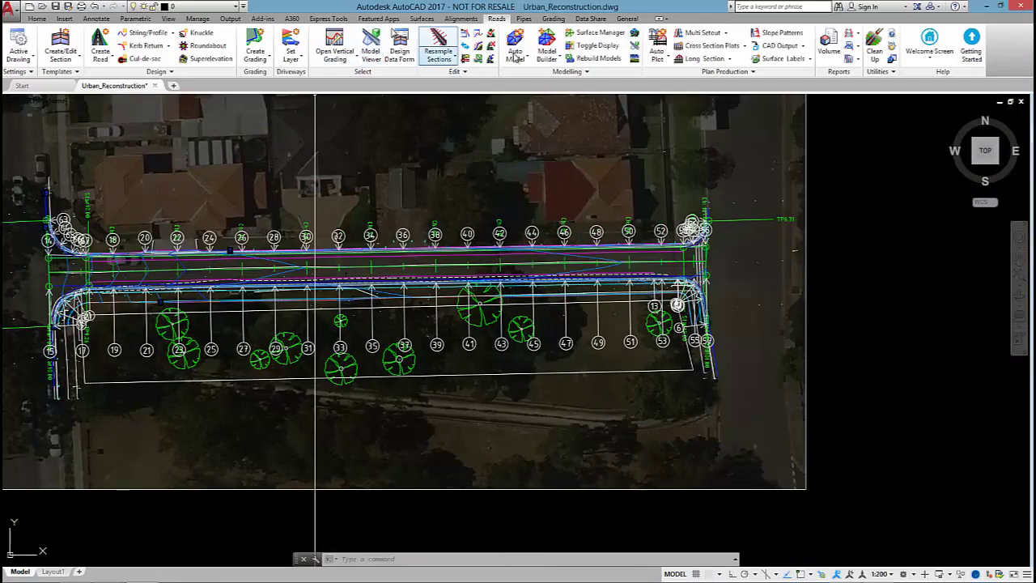
# Set point label text size to 0.75 with ISOCP font and recreate the setout
pyautogui.click(699, 33)
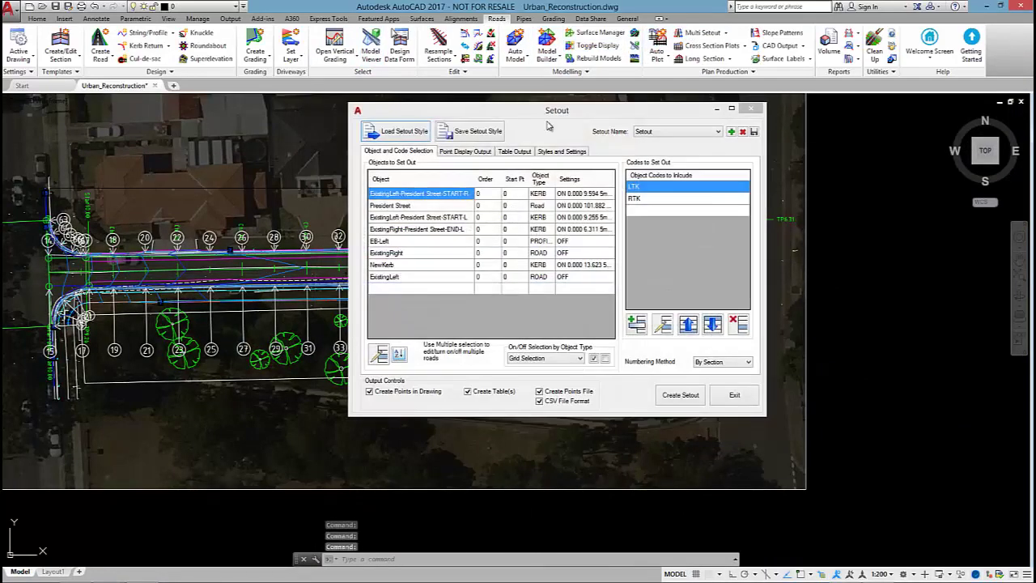
pyautogui.click(692, 183)
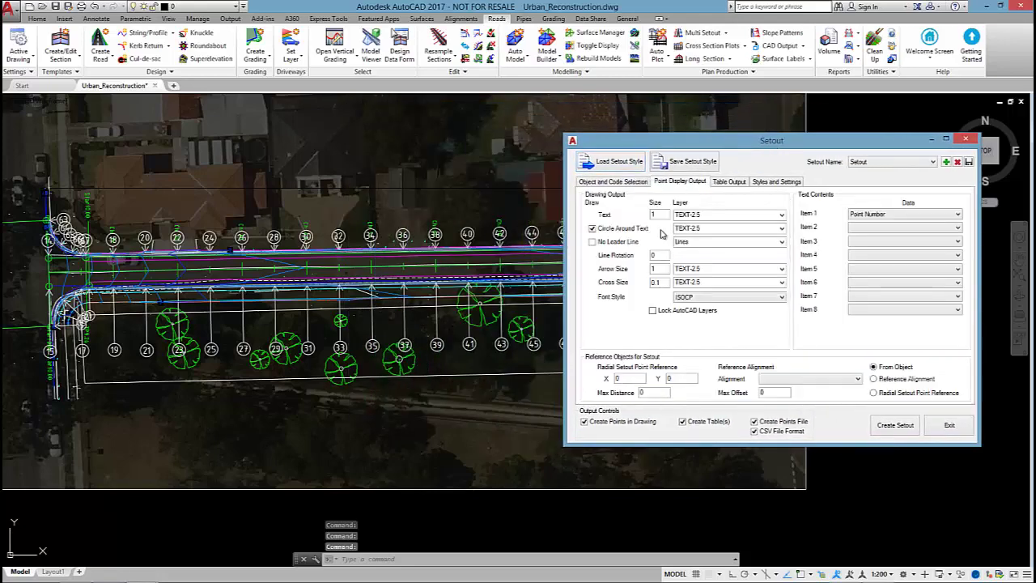
pyautogui.write('75')
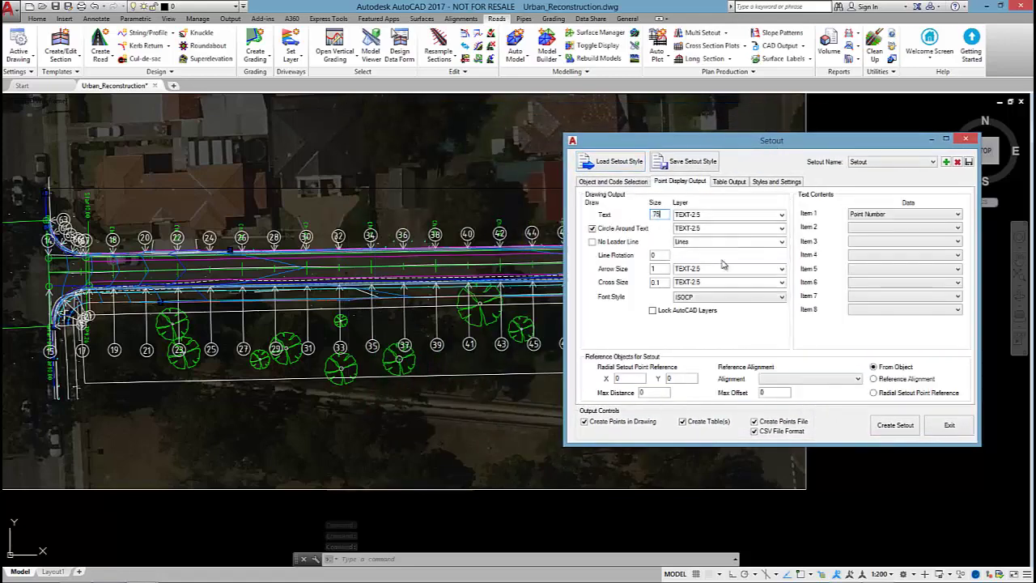
pyautogui.click(709, 297)
pyautogui.click(704, 306)
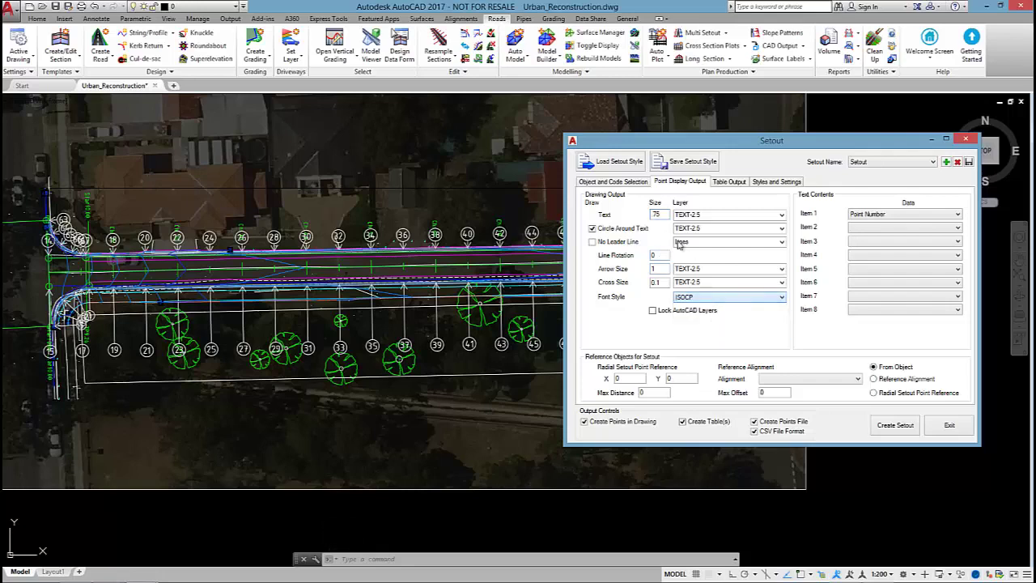
pyautogui.click(880, 426)
pyautogui.click(782, 313)
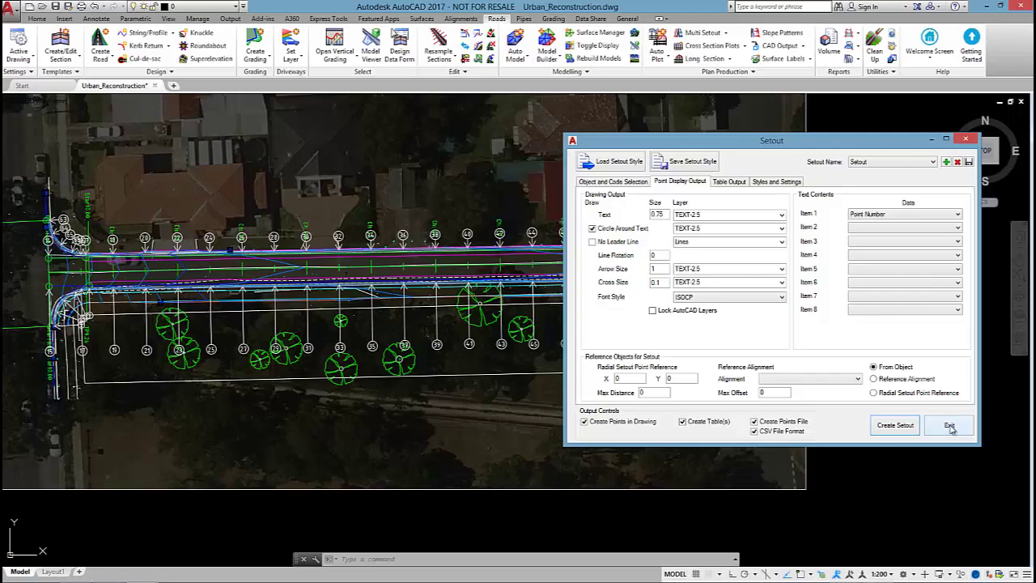
# Review the RTK and LTK code settings and regenerate the setout
pyautogui.click(599, 181)
pyautogui.click(861, 233)
pyautogui.click(881, 354)
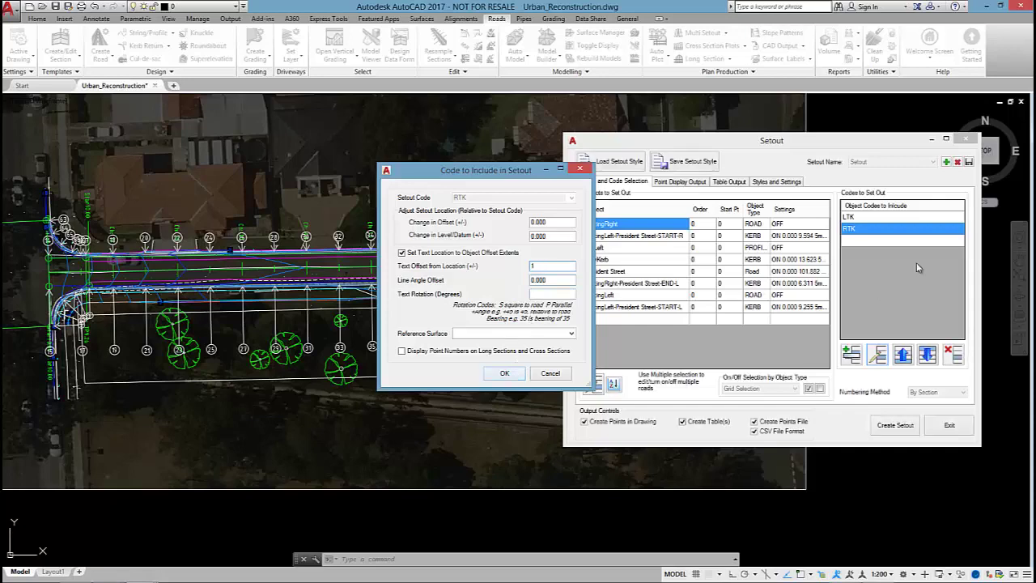
pyautogui.click(504, 373)
pyautogui.click(872, 219)
pyautogui.click(881, 354)
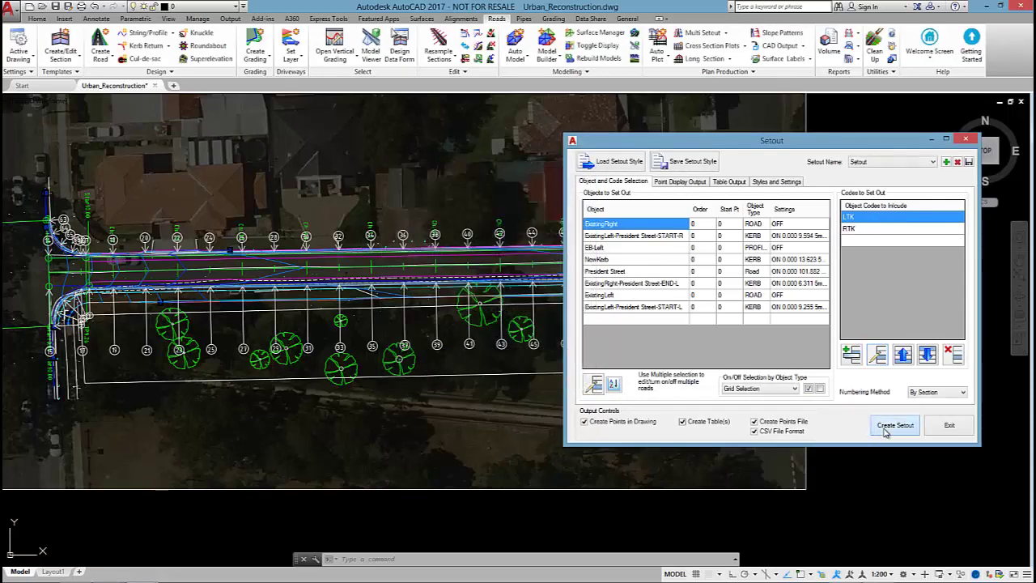
pyautogui.click(890, 427)
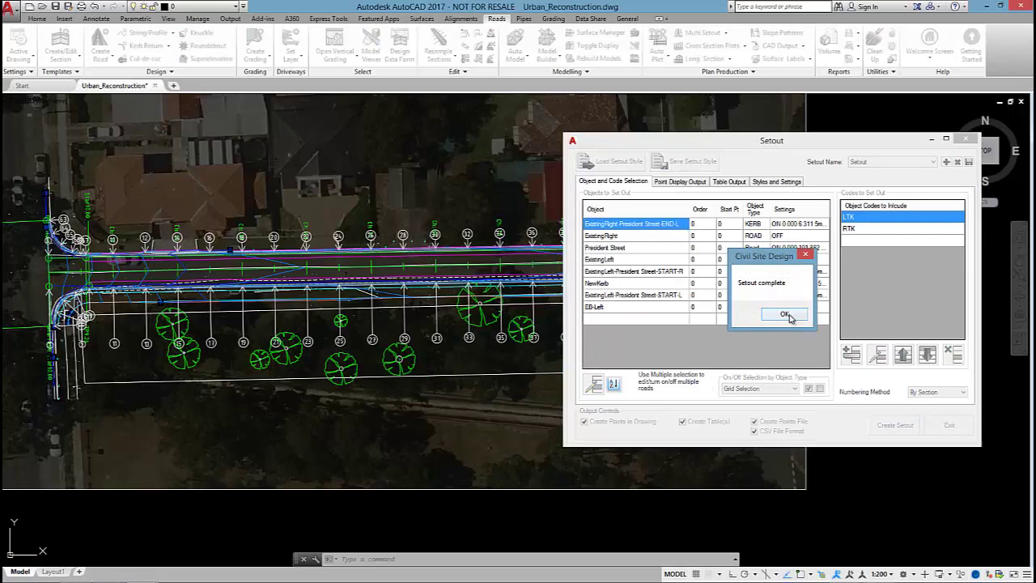
pyautogui.click(790, 315)
# Re-accept the RTK code settings, regenerate the setout and close the window
pyautogui.click(859, 228)
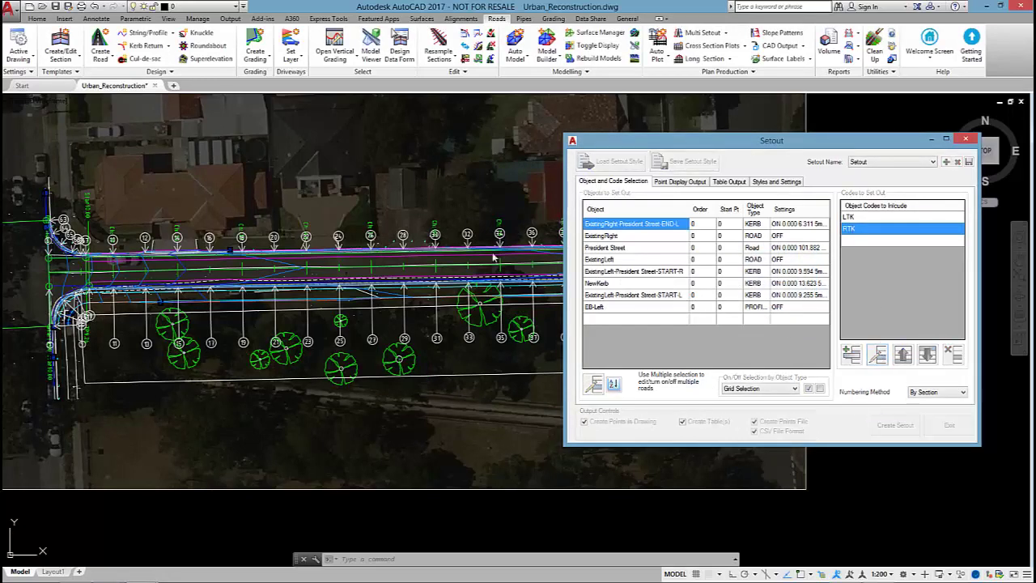
pyautogui.click(878, 353)
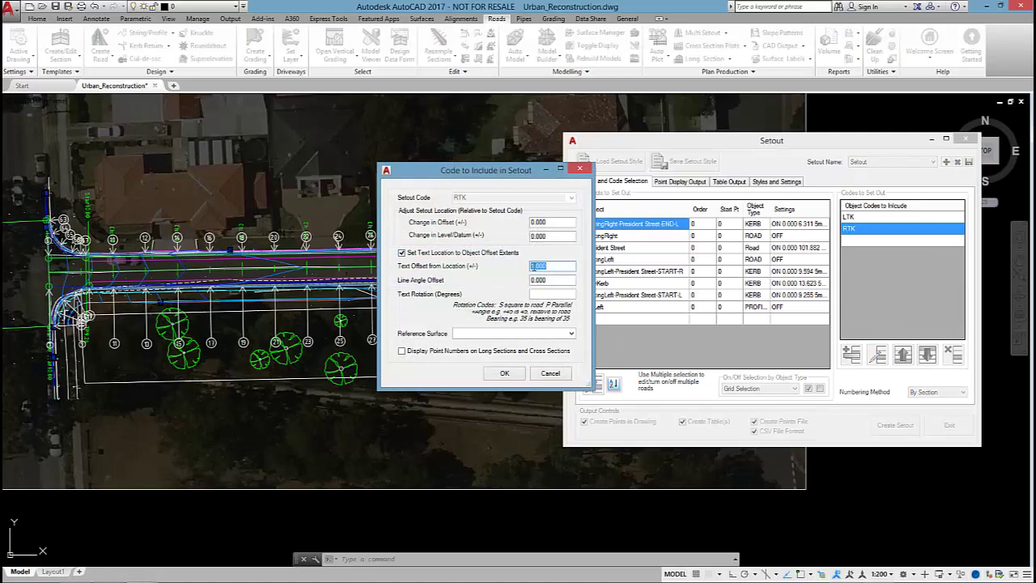
pyautogui.click(508, 372)
pyautogui.click(894, 425)
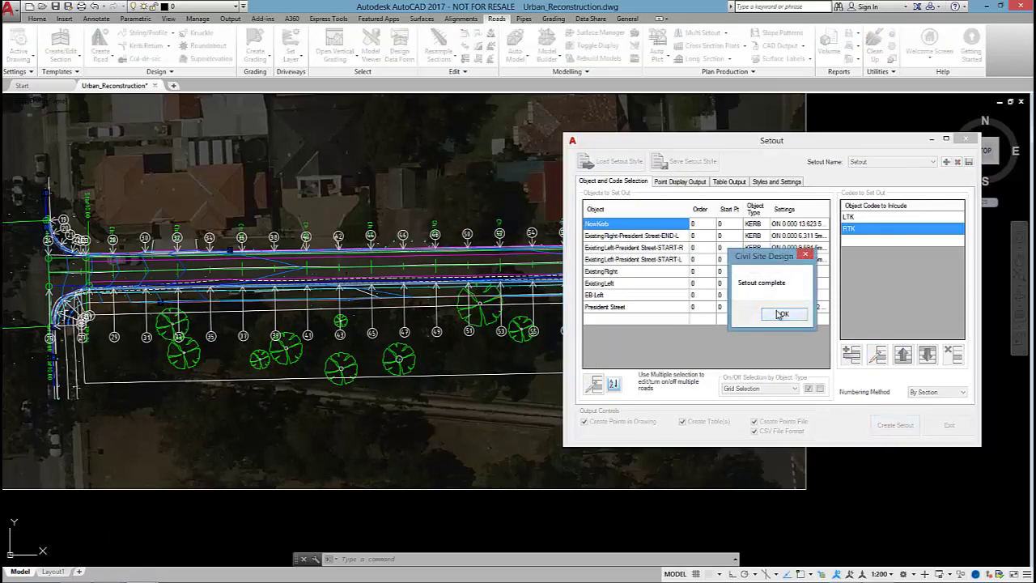
pyautogui.click(782, 314)
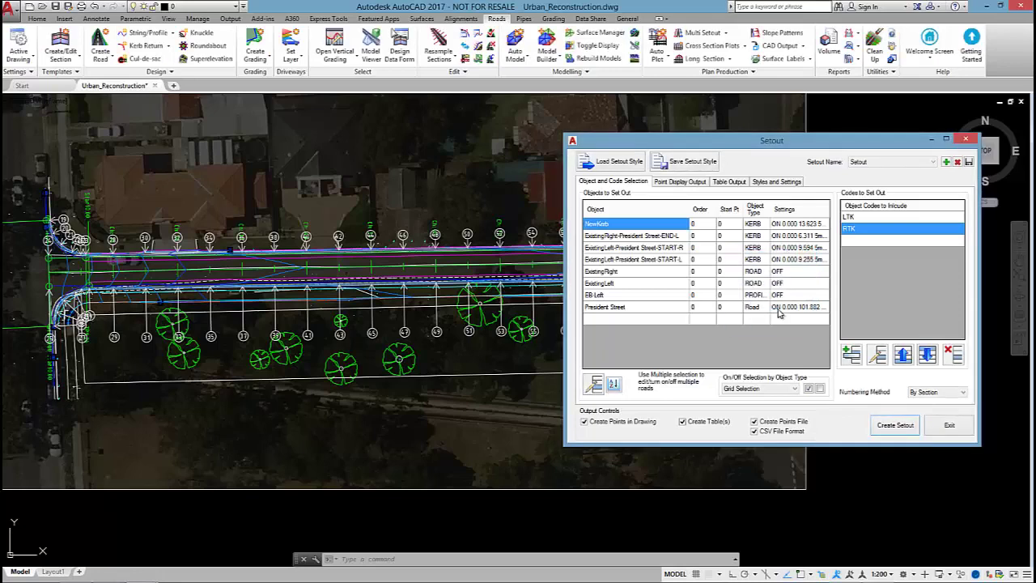
pyautogui.click(943, 427)
pyautogui.scroll(-5, 547, 240)
# Run CSDLAY to make Lines current, then regenerate the drawing with REA
pyautogui.scroll(4, 547, 240)
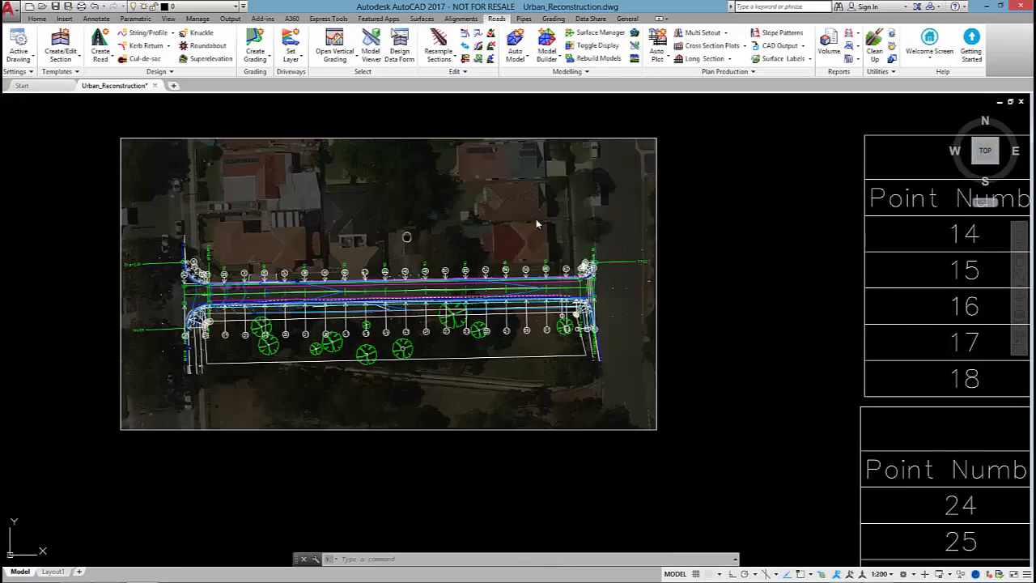
pyautogui.scroll(3, 637, 218)
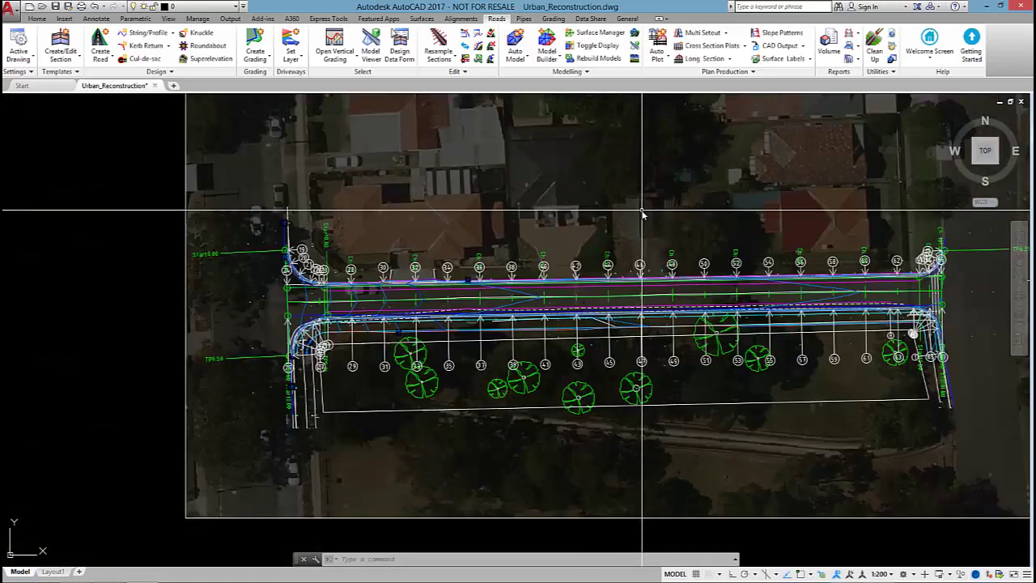
pyautogui.moveTo(640, 215); pyautogui.dragTo(558, 223, button='middle')
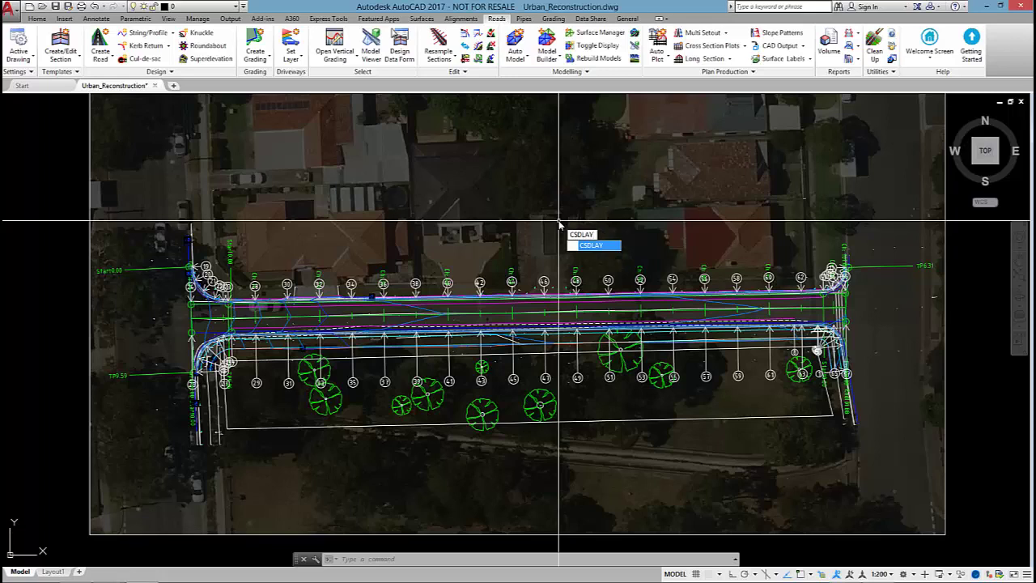
pyautogui.press('Return')
pyautogui.write('REA')
pyautogui.press('Return')
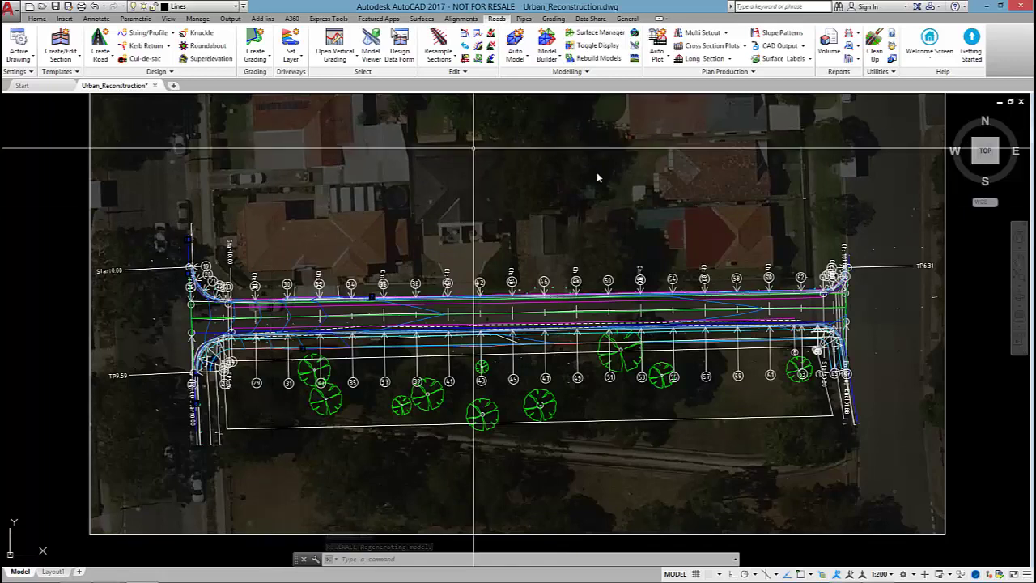
# Preview cross-section plots for President Street using Selected Sampled Sections
pyautogui.click(705, 46)
pyautogui.press('Return')
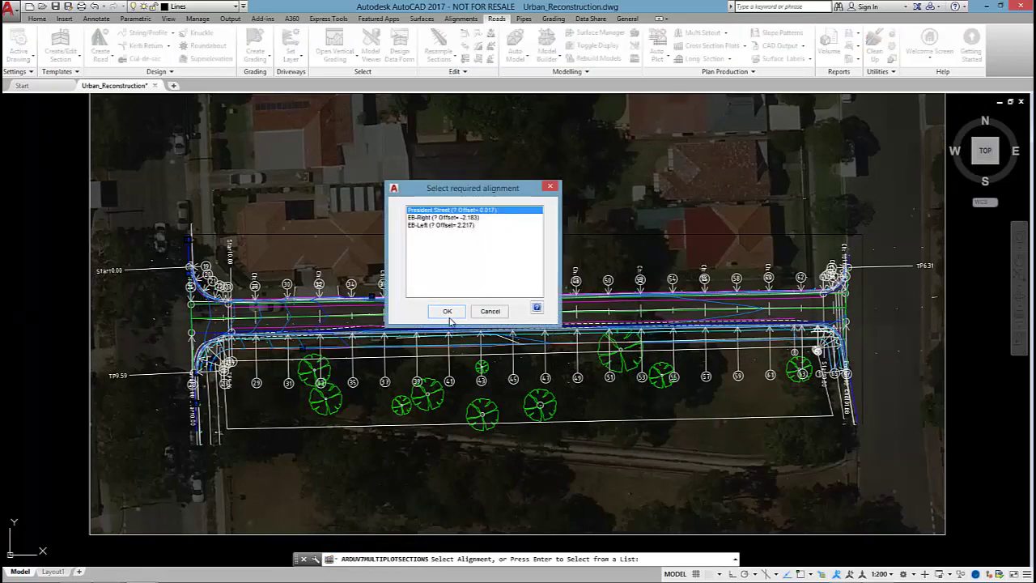
pyautogui.click(448, 315)
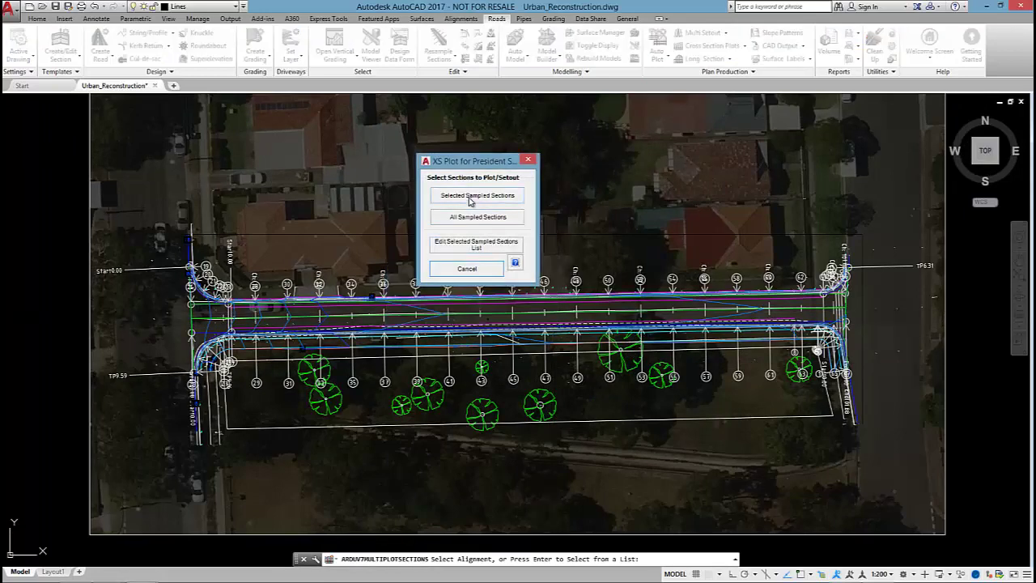
pyautogui.click(469, 201)
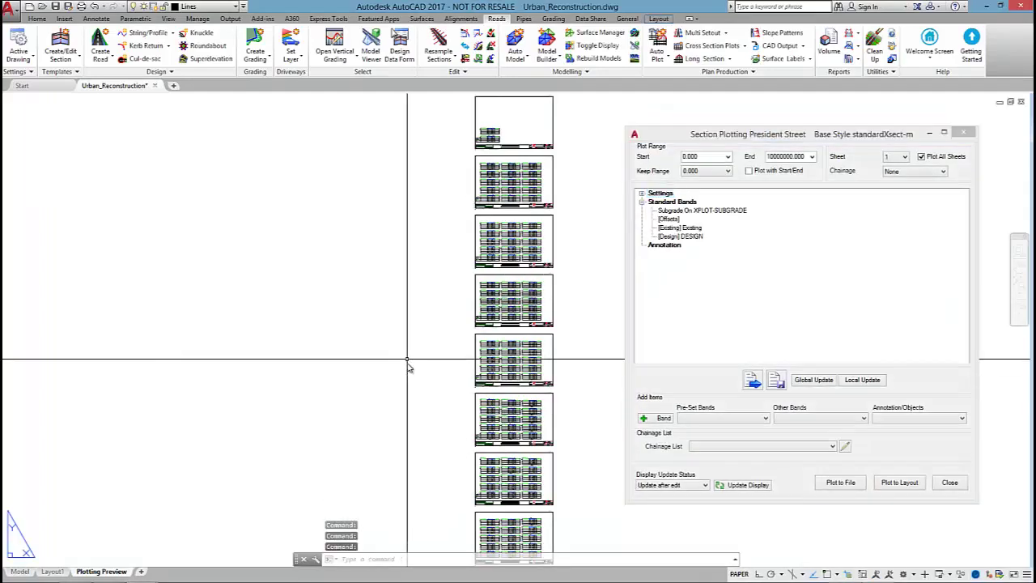
pyautogui.scroll(10, 409, 393)
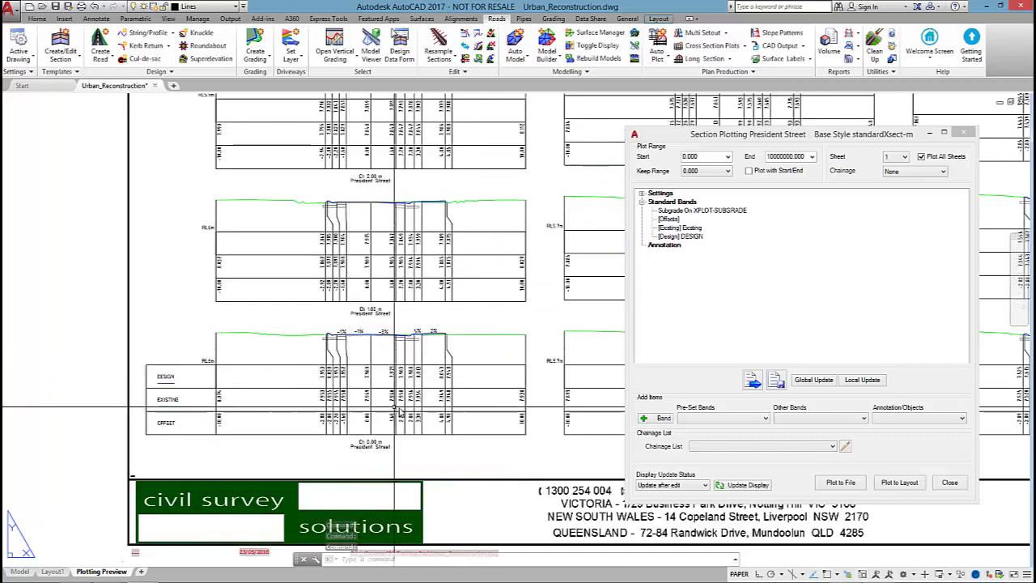
pyautogui.moveTo(432, 328); pyautogui.dragTo(430, 372, button='middle')
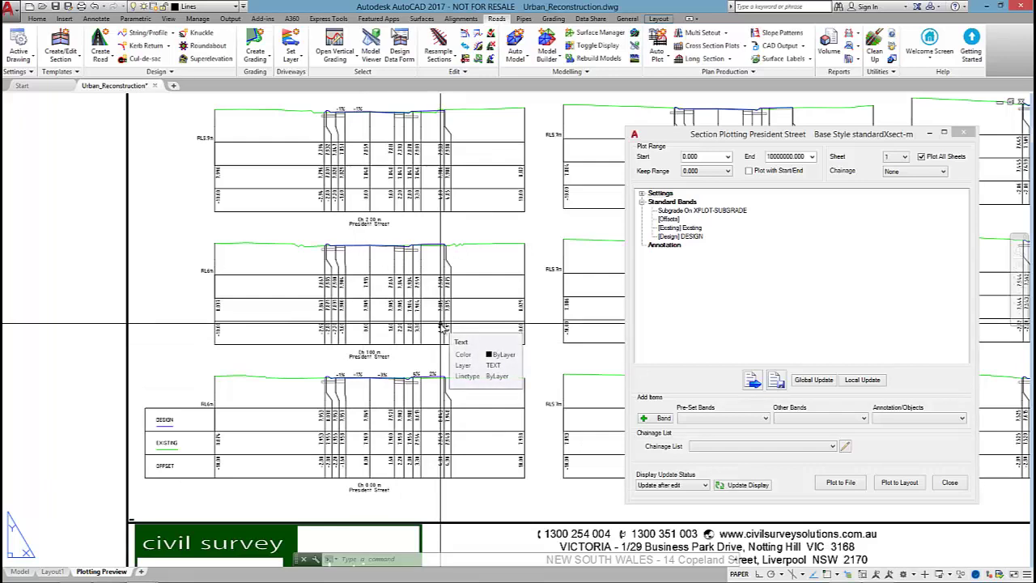
# Set the chainage list to 10m spacings only and inspect the preview sheet
pyautogui.click(743, 447)
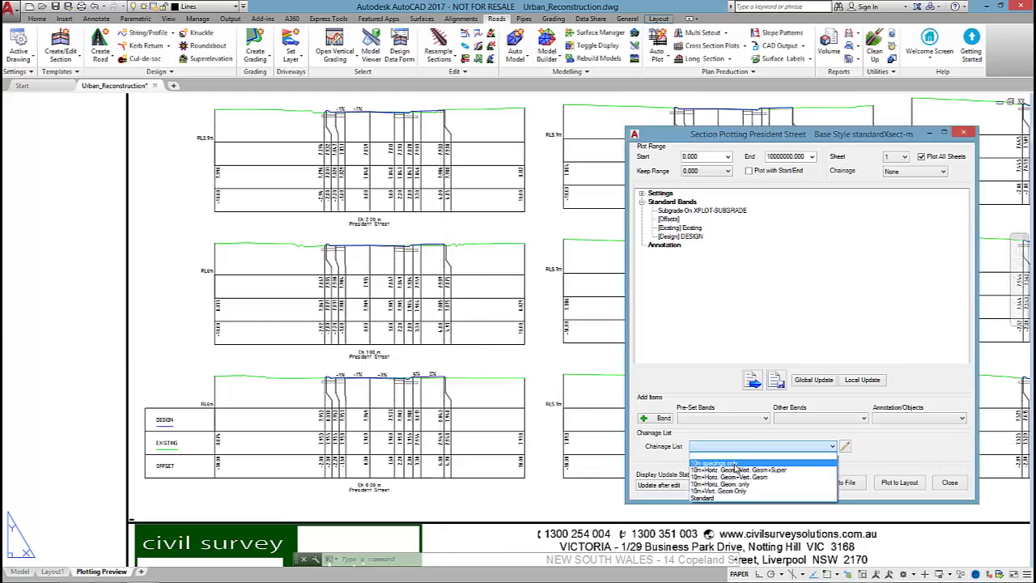
pyautogui.click(734, 464)
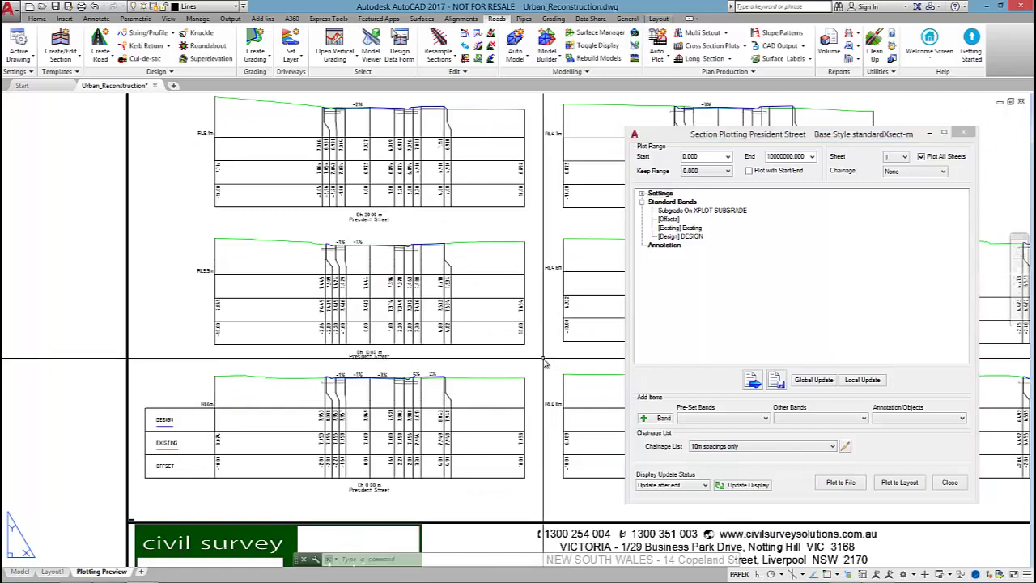
pyautogui.scroll(-5, 388, 332)
pyautogui.scroll(4, 494, 340)
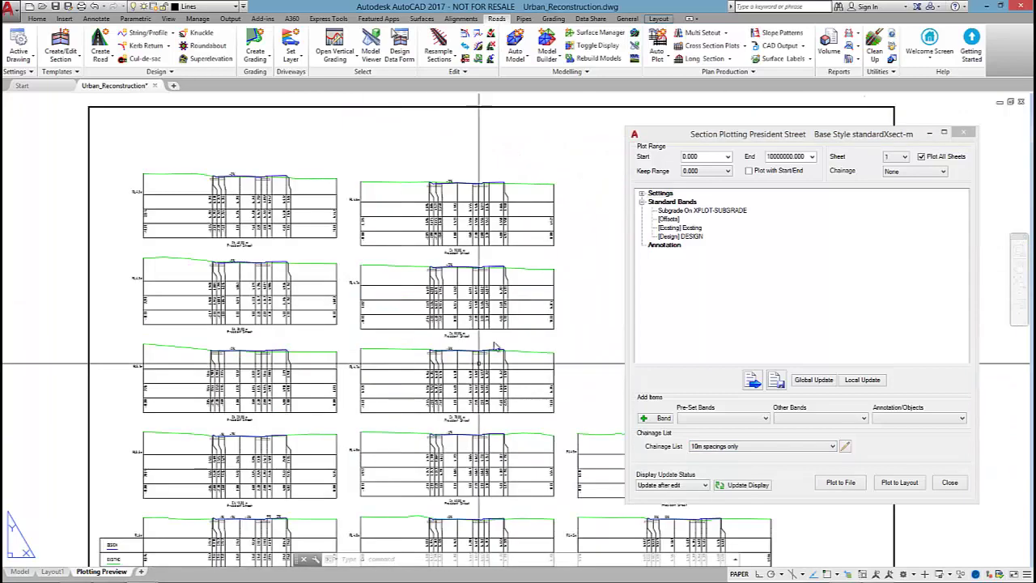
pyautogui.scroll(-2, 494, 340)
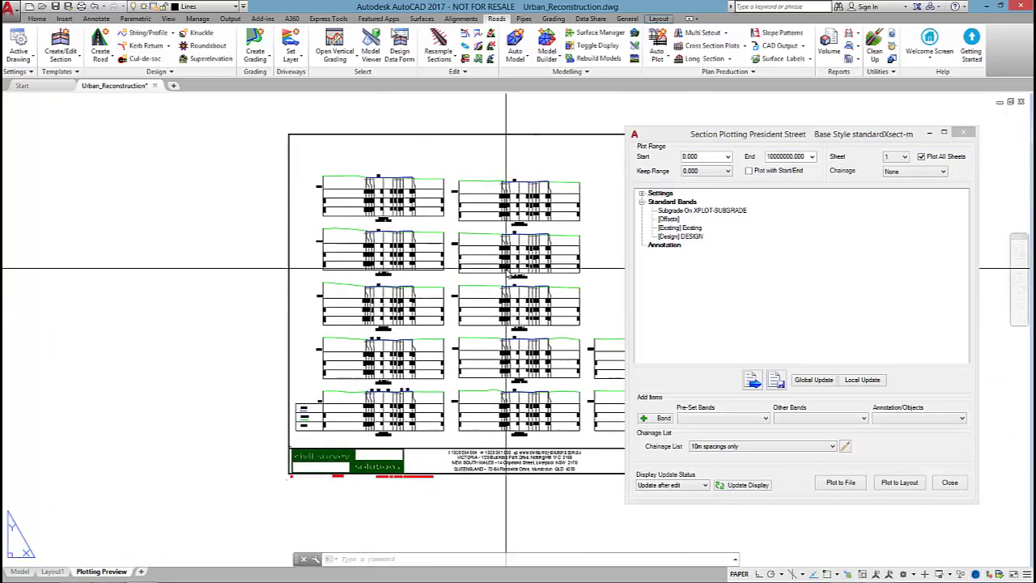
pyautogui.scroll(3, 487, 288)
pyautogui.scroll(-3, 405, 267)
pyautogui.scroll(2, 387, 271)
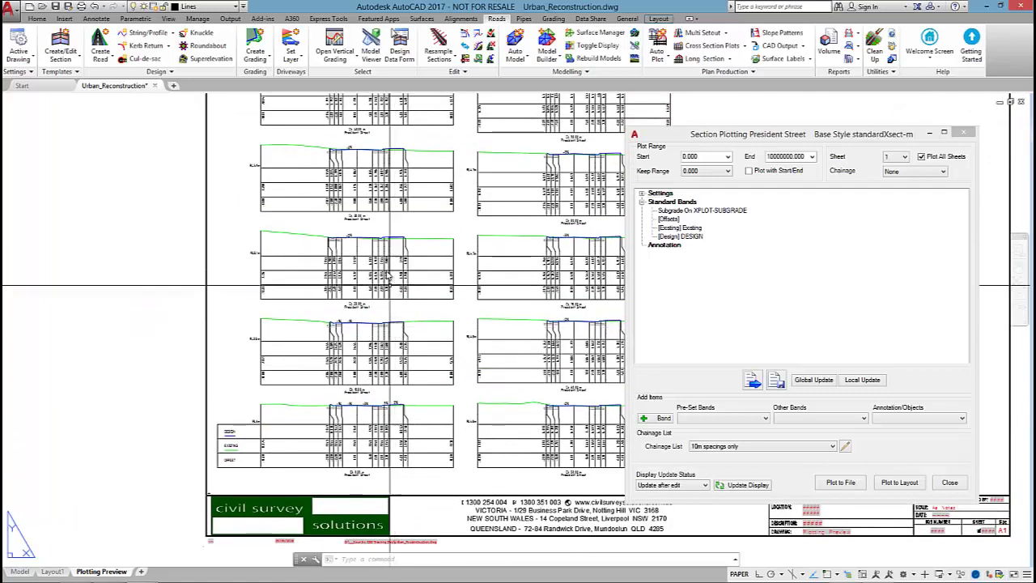
pyautogui.moveTo(387, 271); pyautogui.dragTo(345, 292, button='middle')
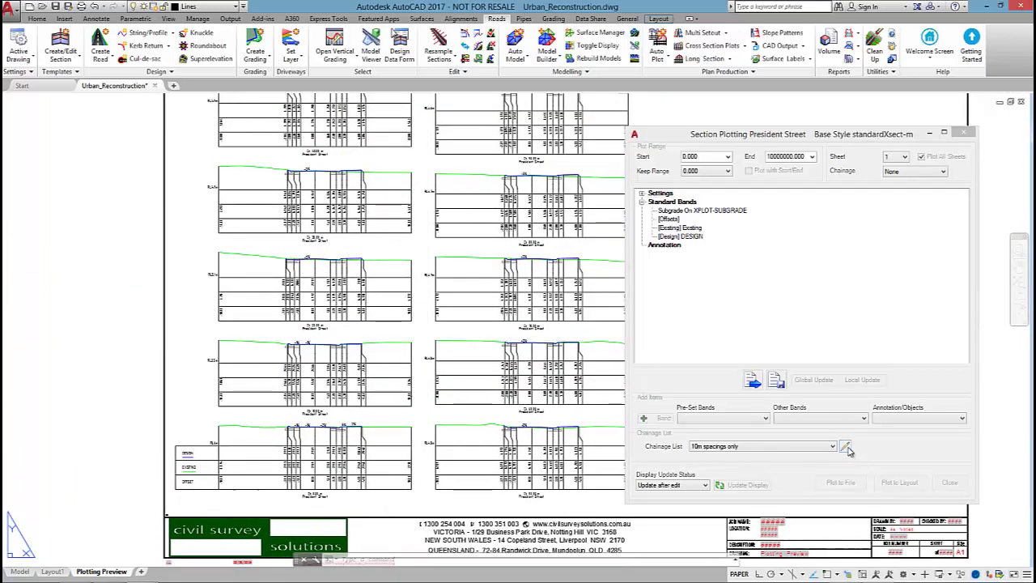
pyautogui.click(845, 447)
pyautogui.click(301, 106)
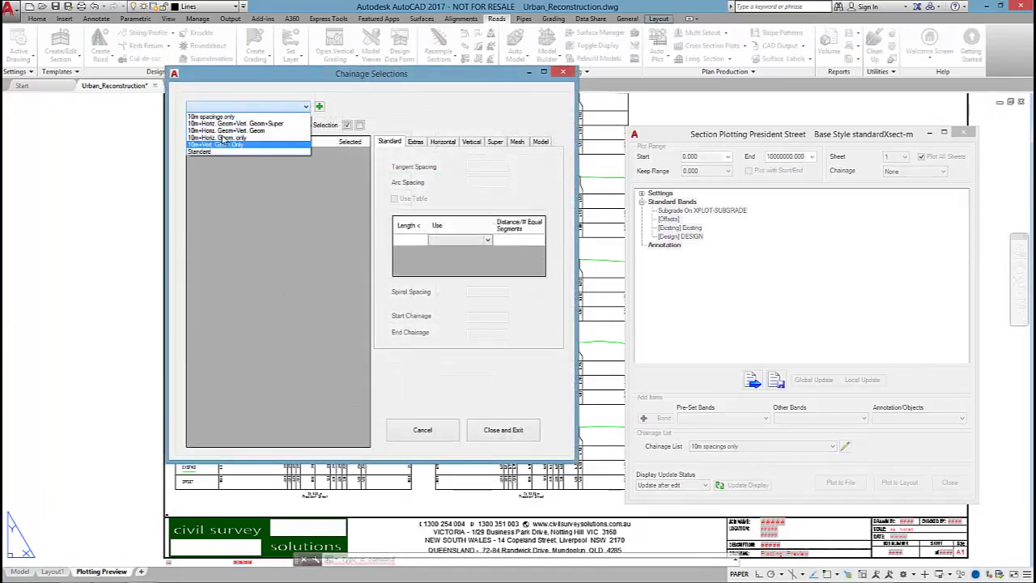
pyautogui.click(226, 123)
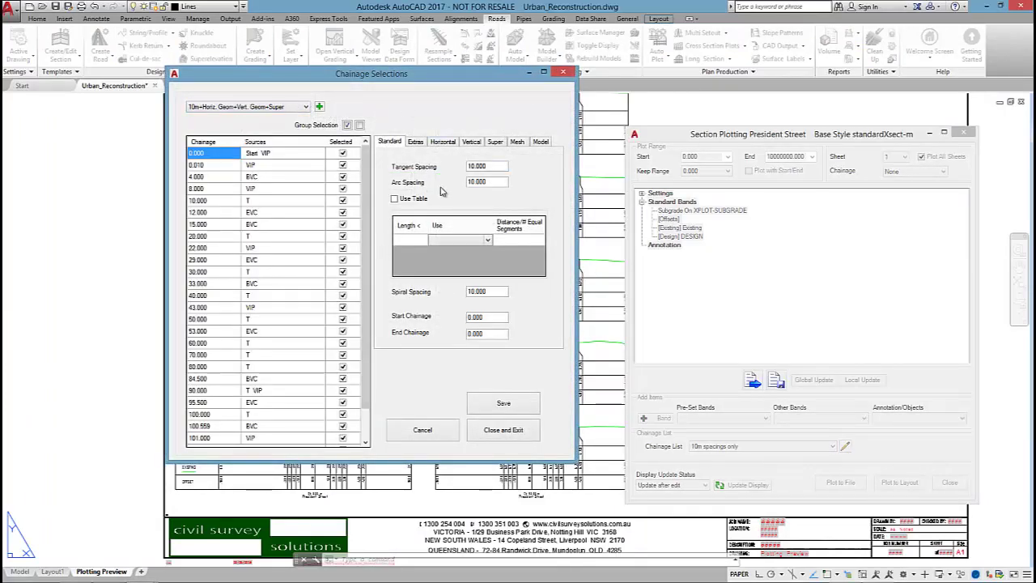
pyautogui.click(415, 143)
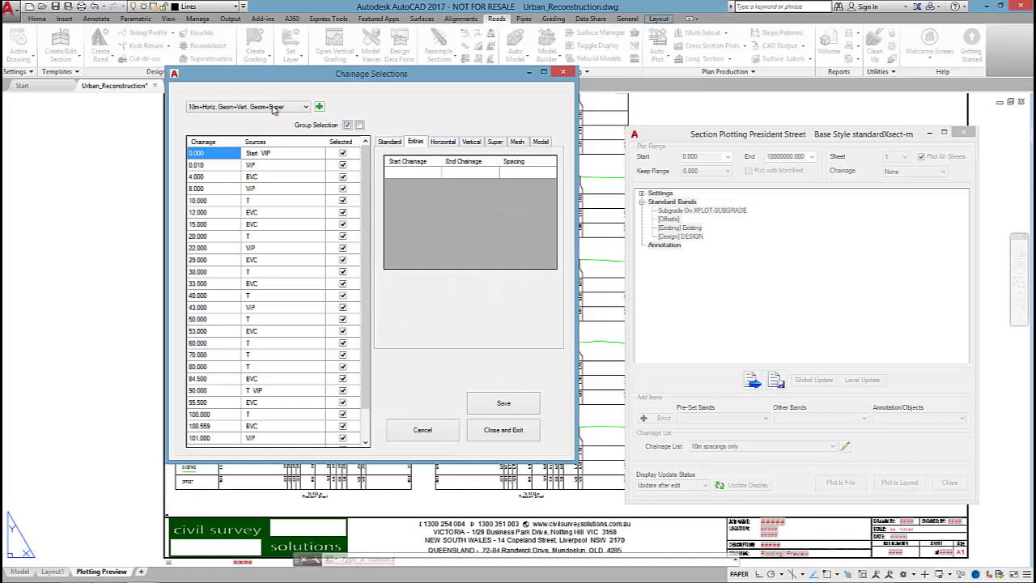
pyautogui.click(257, 108)
pyautogui.click(217, 123)
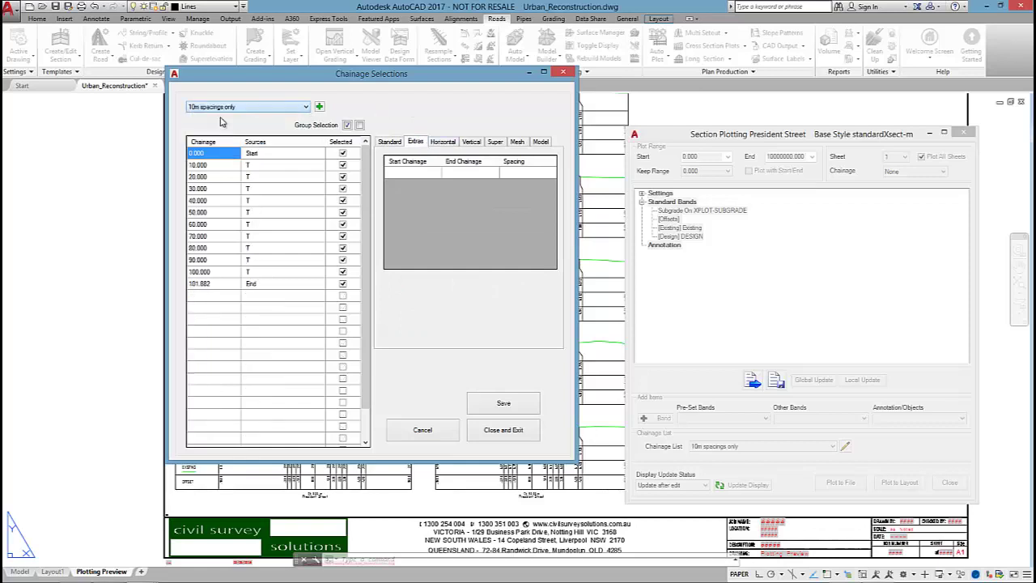
pyautogui.click(442, 143)
pyautogui.click(470, 144)
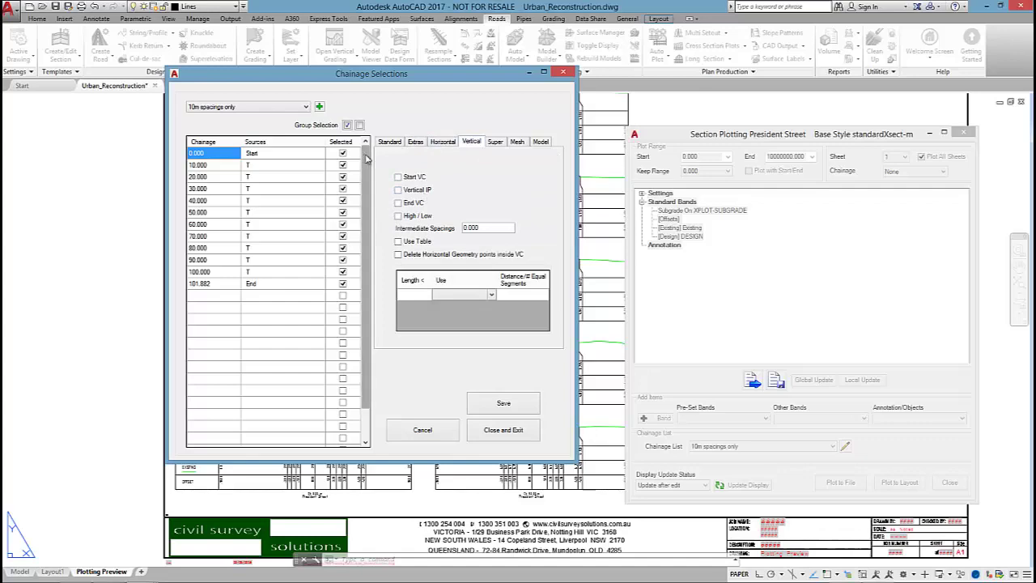
pyautogui.click(518, 437)
pyautogui.click(758, 446)
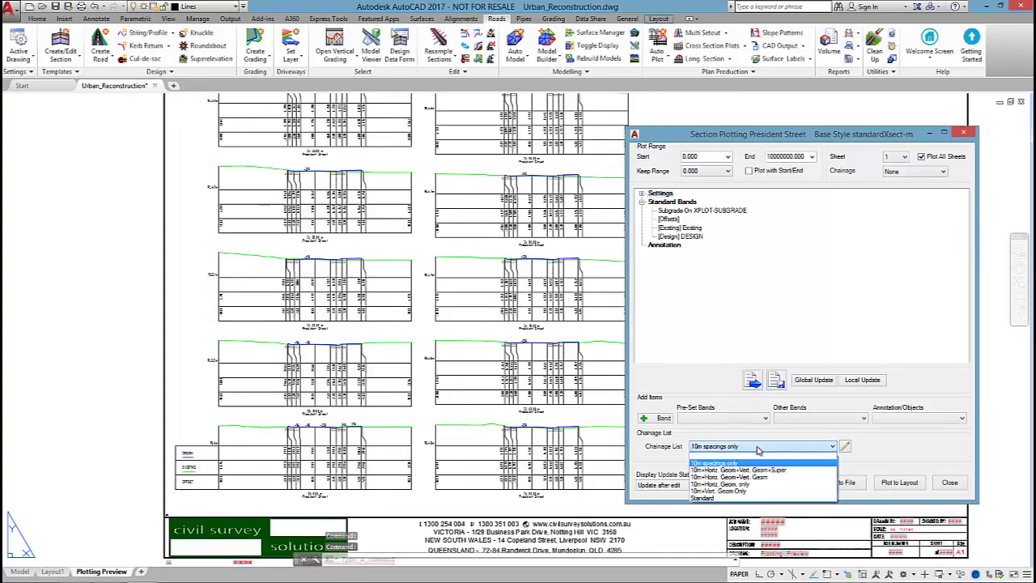
# Switch the sections to the 10m+Horiz. Geom+Vert. Geom+Super chainage list and inspect the new Ch 4.00 section
pyautogui.click(733, 478)
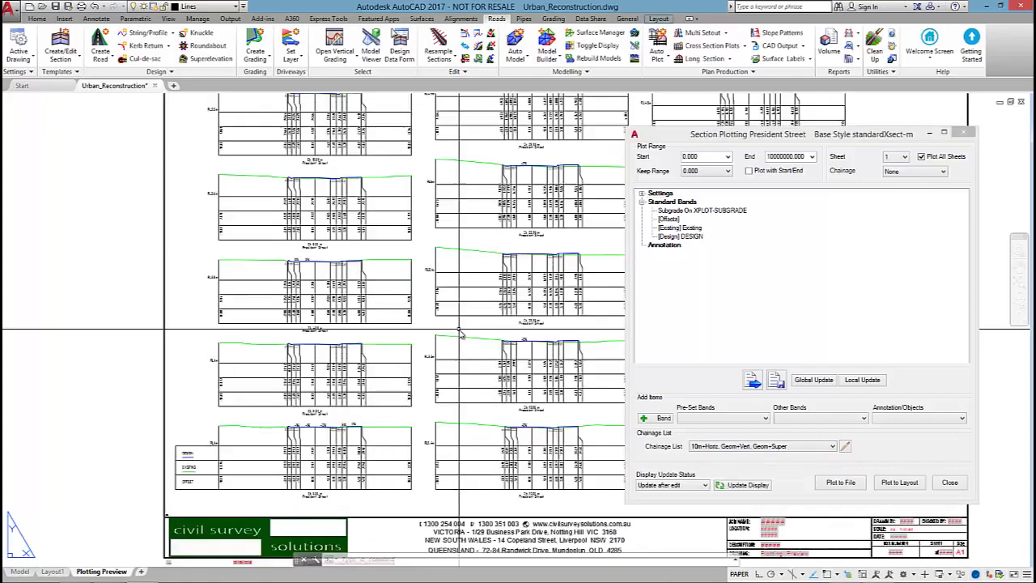
pyautogui.scroll(-3, 348, 323)
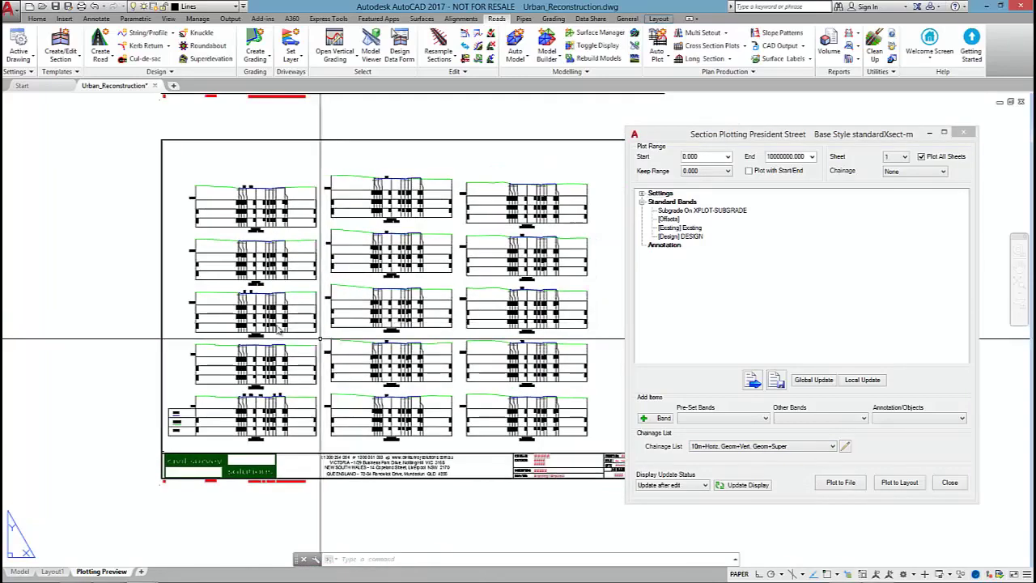
pyautogui.moveTo(343, 328)
pyautogui.mouseDown(button='middle')
pyautogui.moveTo(347, 267)
pyautogui.moveTo(405, 421)
pyautogui.mouseUp(button='middle')
pyautogui.scroll(6, 406, 422)
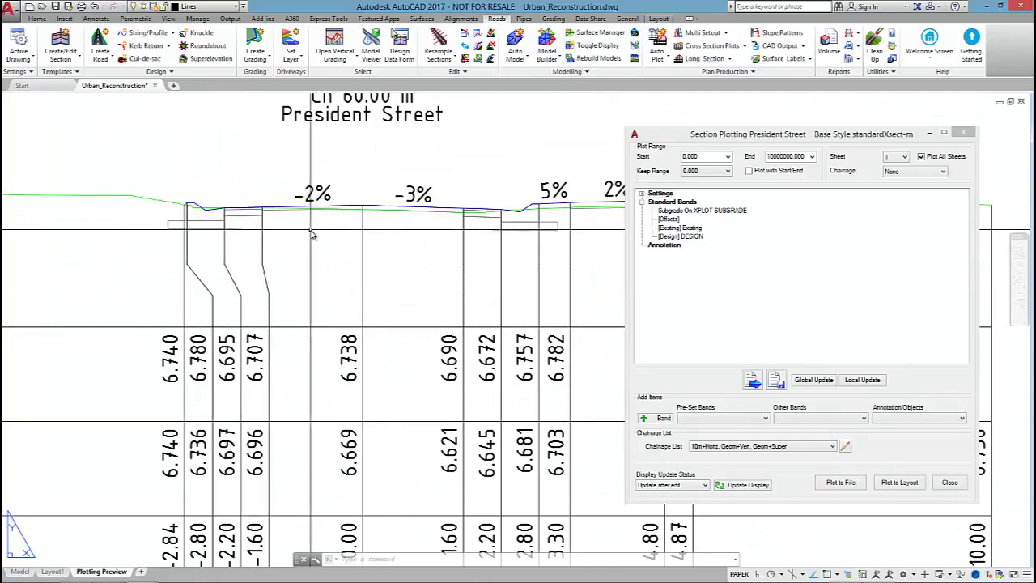
pyautogui.scroll(-6, 312, 231)
pyautogui.scroll(6, 307, 148)
pyautogui.scroll(-6, 307, 148)
pyautogui.scroll(6, 324, 203)
pyautogui.scroll(-7, 365, 276)
pyautogui.scroll(-4, 340, 340)
pyautogui.scroll(8, 329, 391)
pyautogui.scroll(-1, 330, 391)
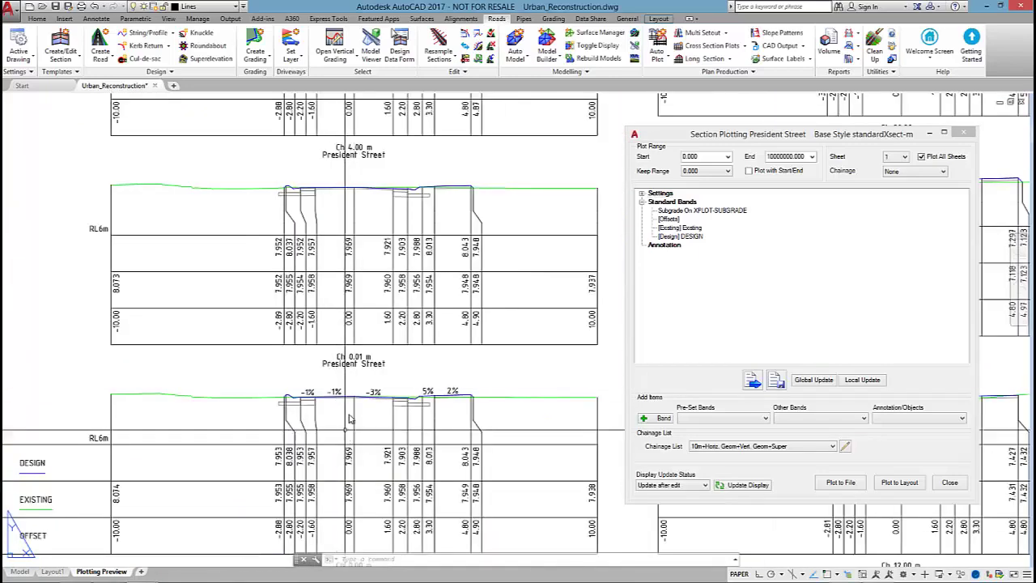
pyautogui.scroll(2, 339, 370)
pyautogui.moveTo(338, 370)
pyautogui.mouseDown(button='middle')
pyautogui.moveTo(342, 531)
pyautogui.moveTo(351, 503)
pyautogui.mouseUp(button='middle')
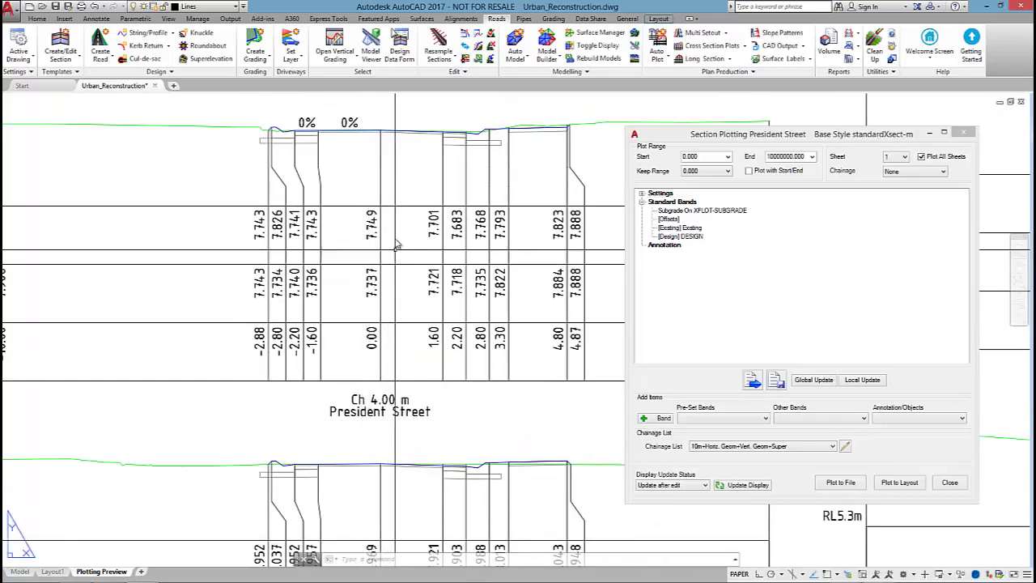
# Add Crossfalls annotation at the Bottom Row Leftmost position and check the percentages on the sections
pyautogui.click(891, 418)
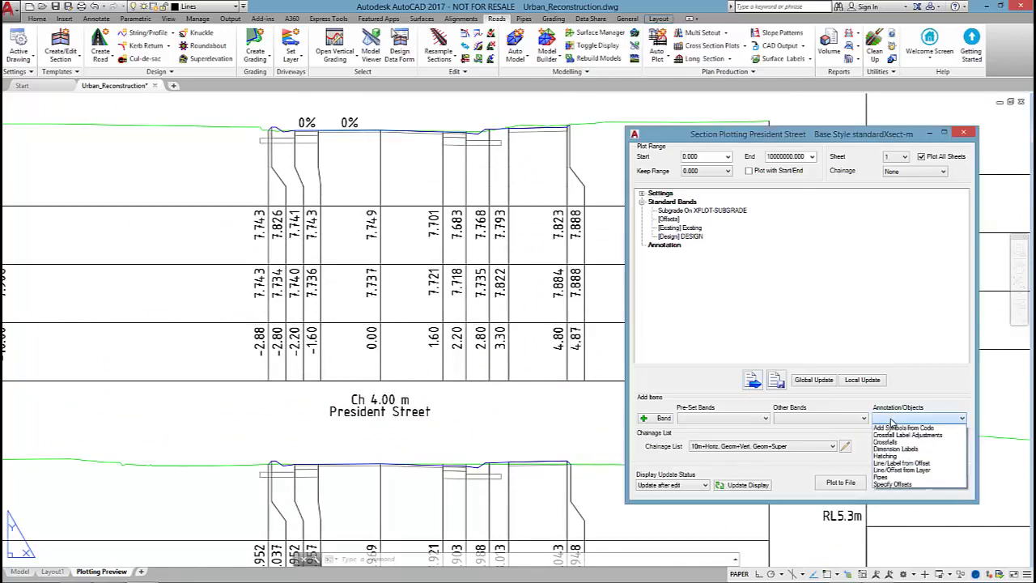
pyautogui.click(891, 442)
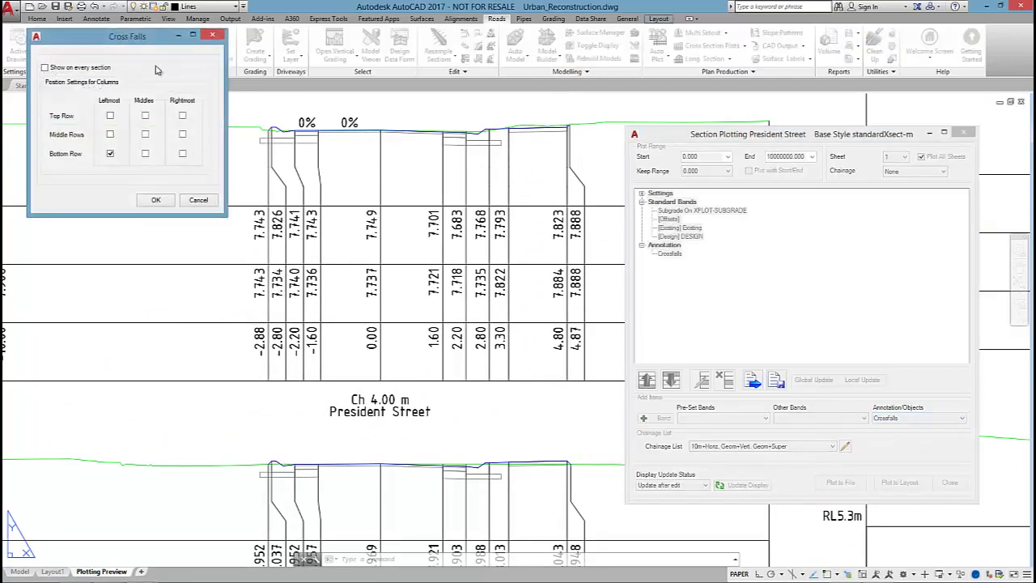
pyautogui.click(165, 204)
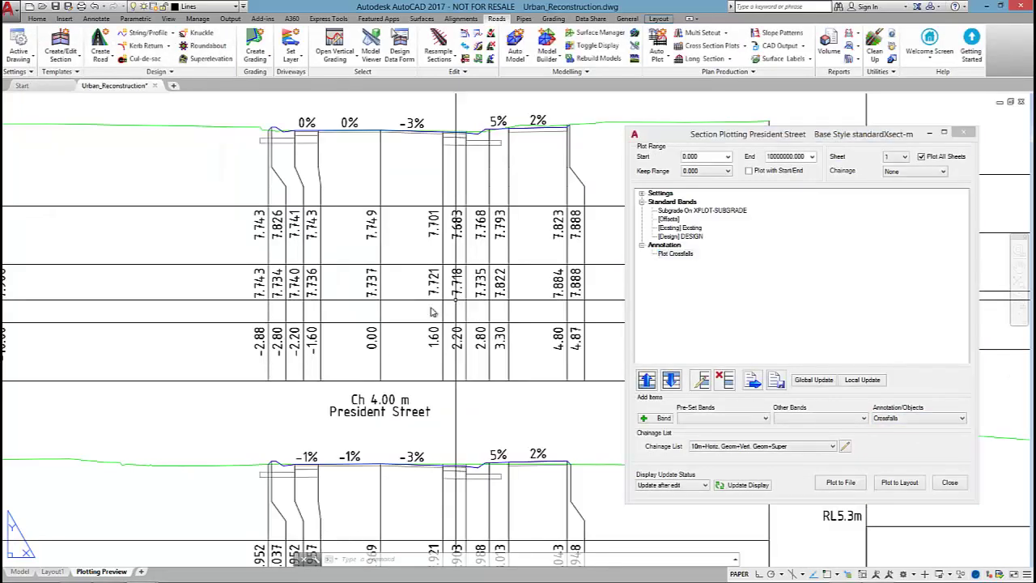
pyautogui.scroll(-5, 420, 313)
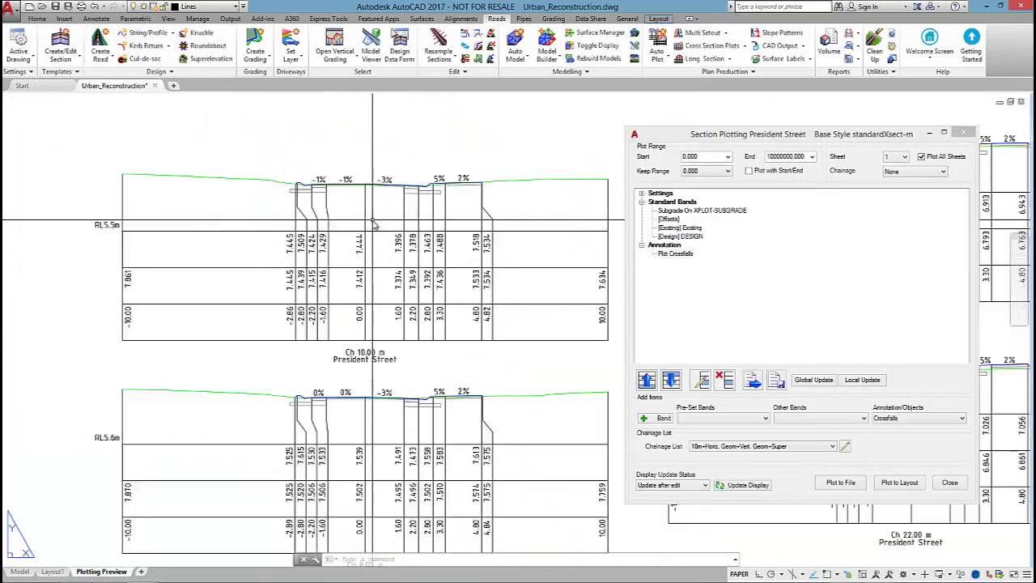
pyautogui.scroll(-6, 374, 224)
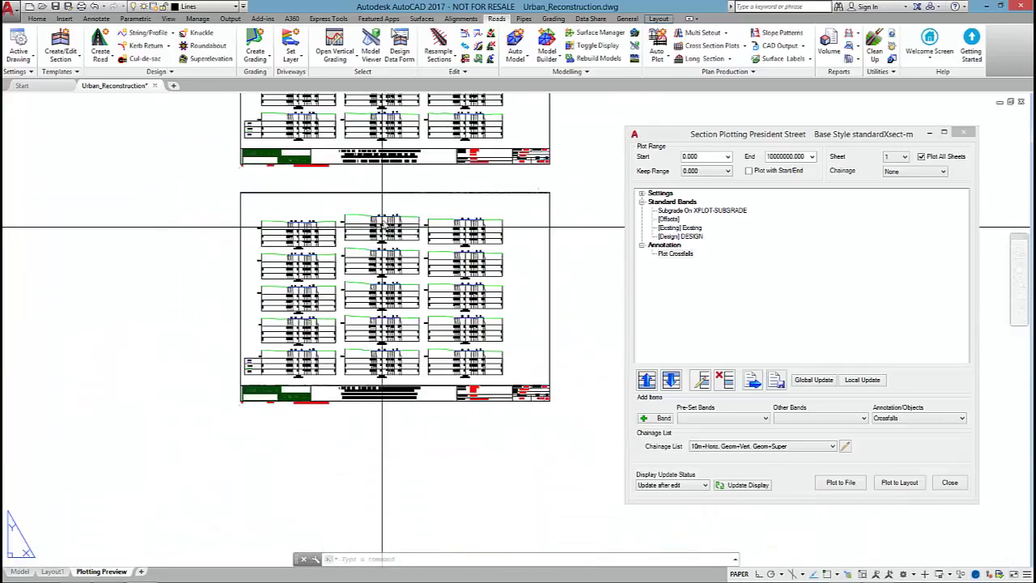
pyautogui.scroll(5, 383, 224)
pyautogui.scroll(-2, 365, 287)
pyautogui.scroll(-2, 368, 279)
pyautogui.scroll(4, 426, 348)
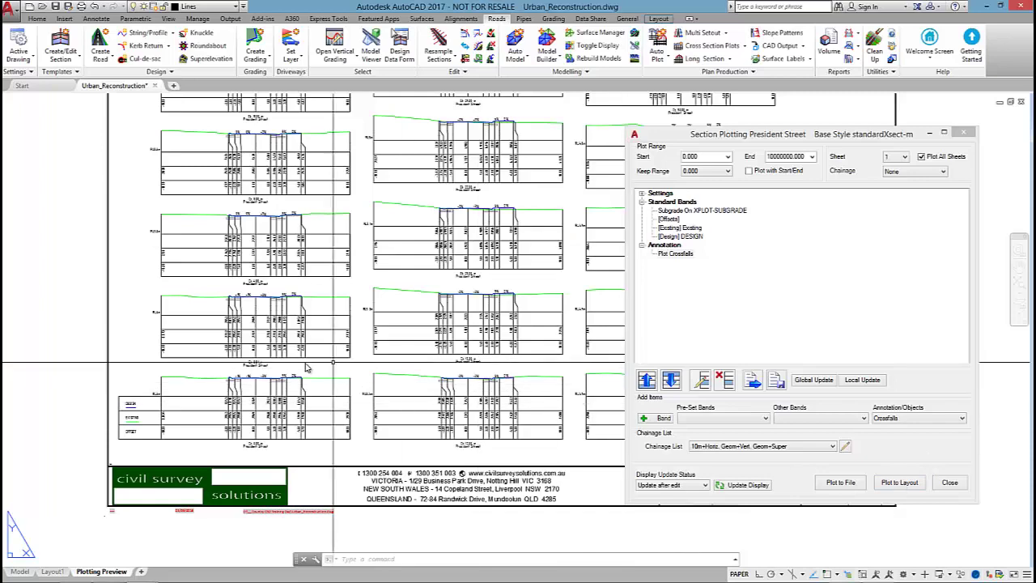
pyautogui.scroll(3, 356, 324)
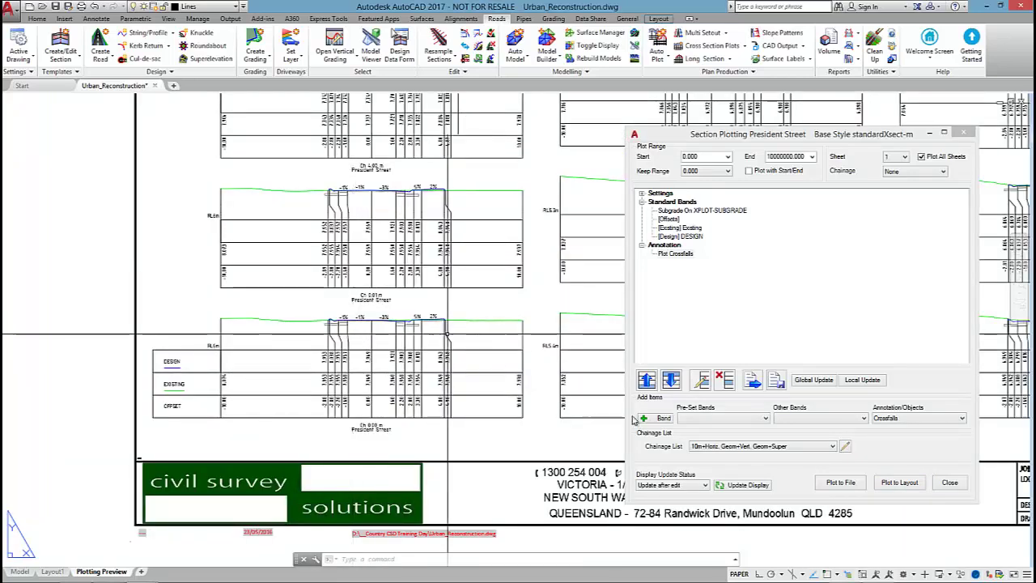
# Apply a Local Update to the cross sections and plot them to new layout sheets
pyautogui.click(861, 379)
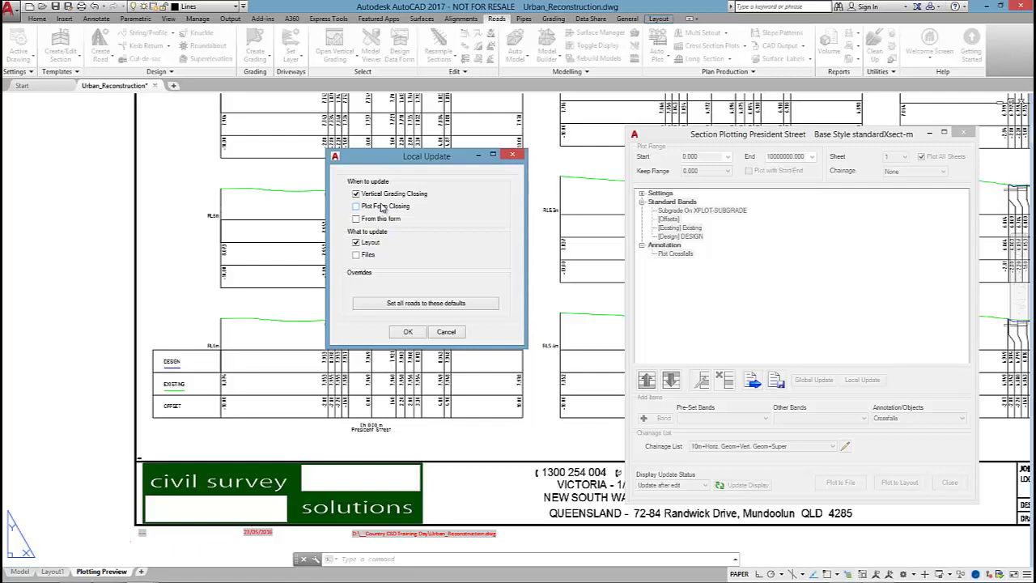
pyautogui.click(407, 331)
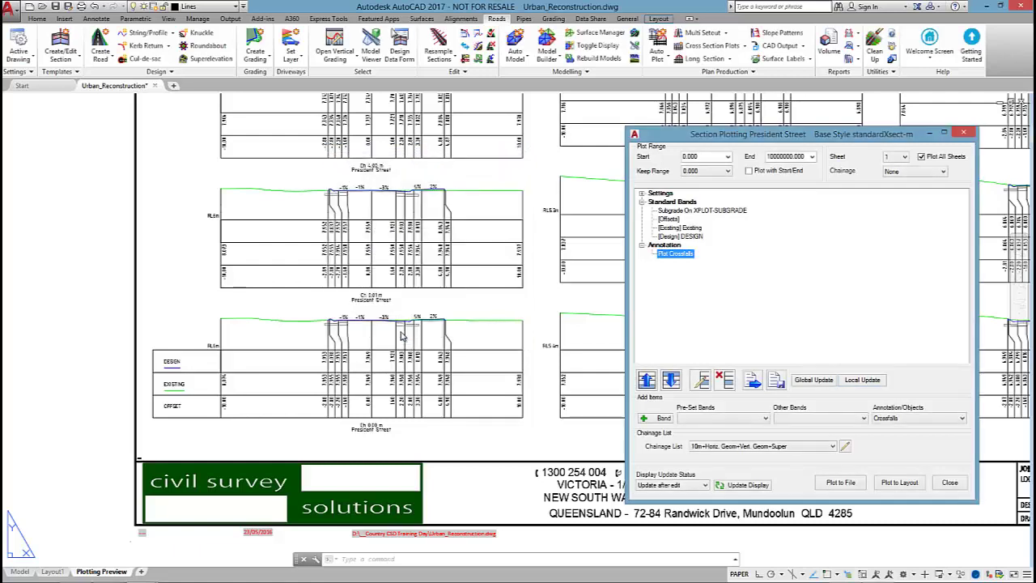
pyautogui.click(898, 482)
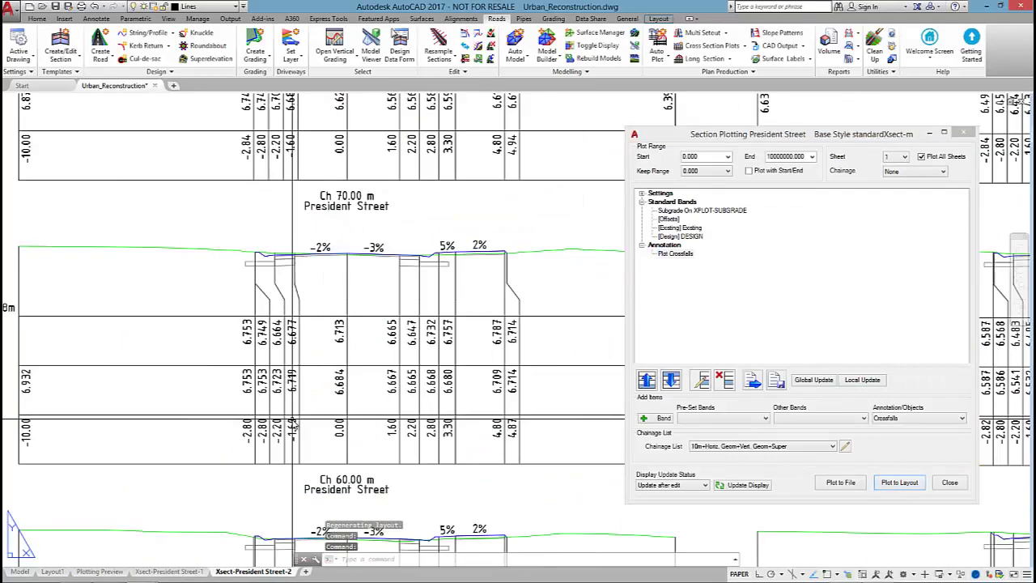
# Review the Xsect-President Street layout sheet, then return to model space
pyautogui.scroll(-5, 293, 426)
pyautogui.scroll(2, 371, 417)
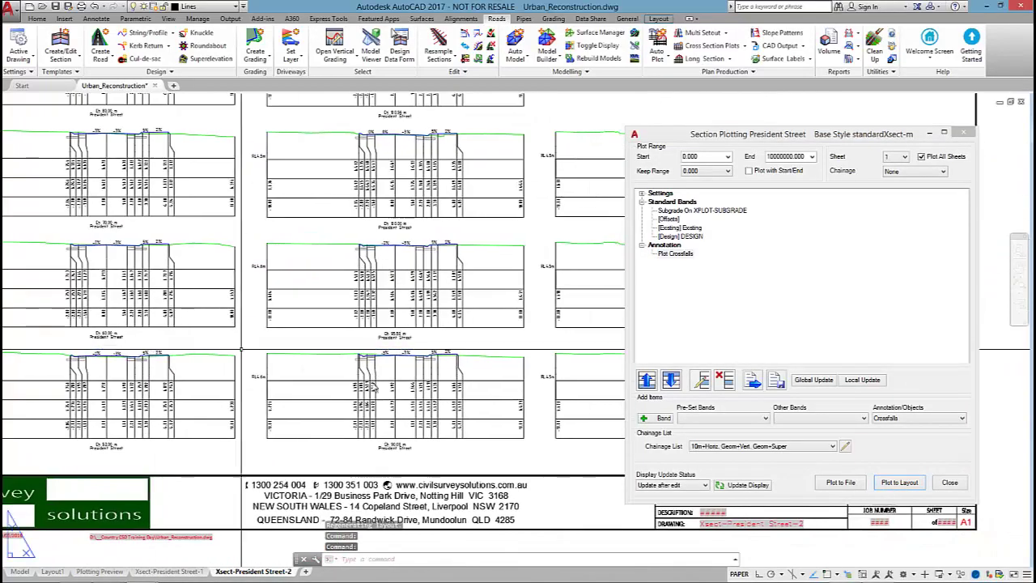
pyautogui.scroll(-2, 370, 417)
pyautogui.scroll(-4, 485, 372)
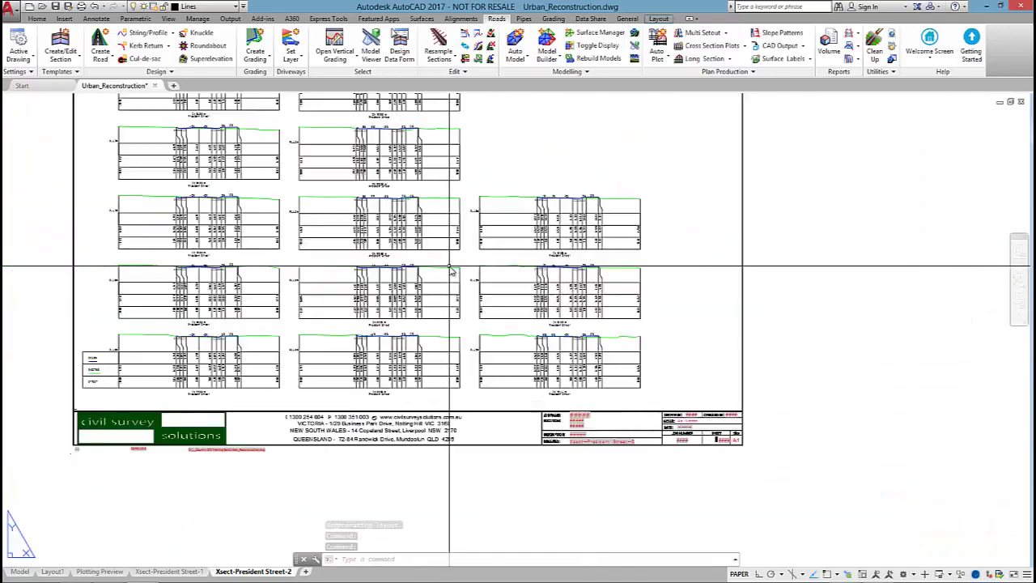
pyautogui.scroll(3, 564, 338)
pyautogui.moveTo(311, 260); pyautogui.dragTo(478, 351, button='middle')
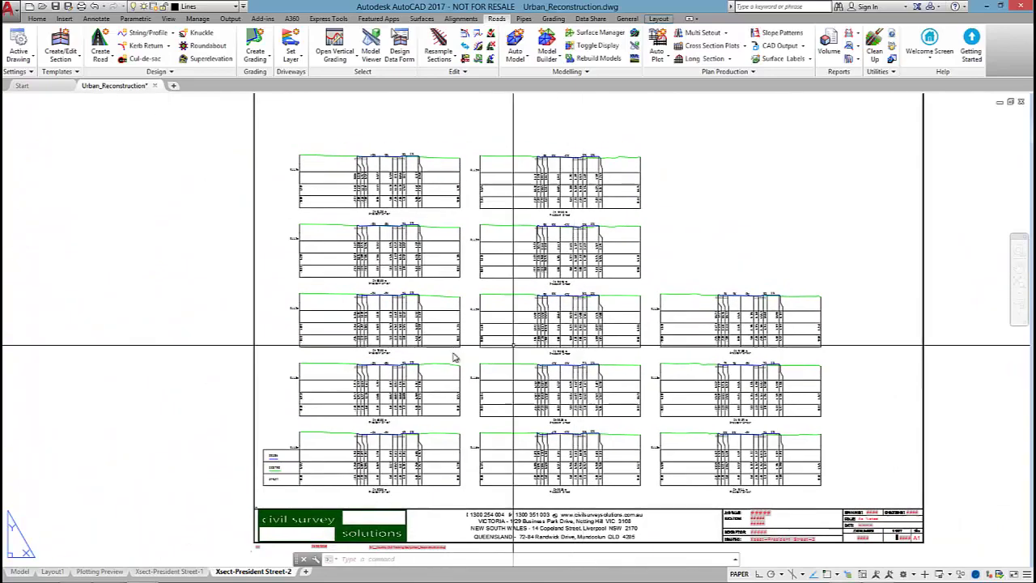
pyautogui.click(20, 571)
# Start a long section plot for President Street from Selected Sampled Sections
pyautogui.press('Escape')
pyautogui.press('Escape')
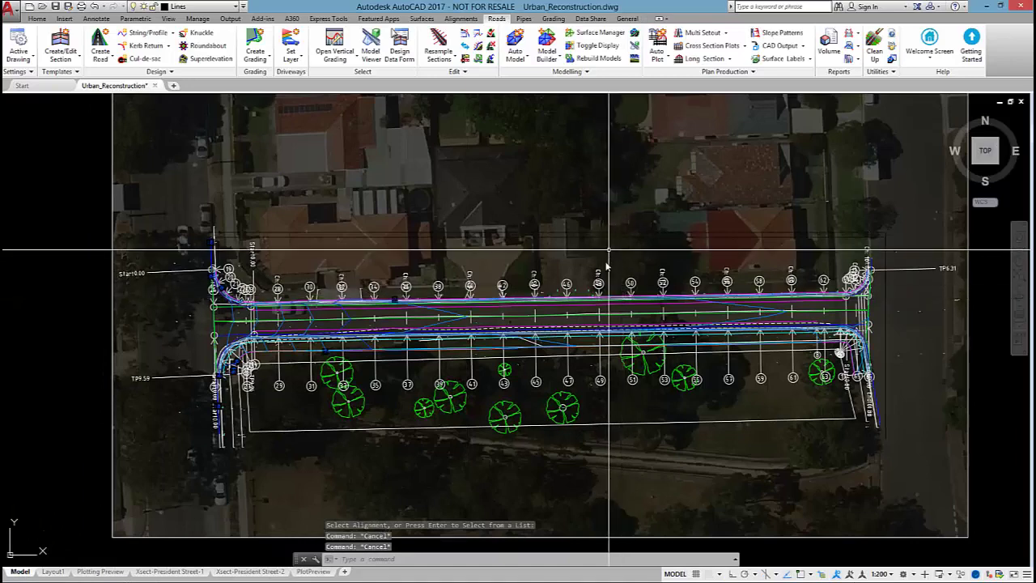
pyautogui.click(701, 59)
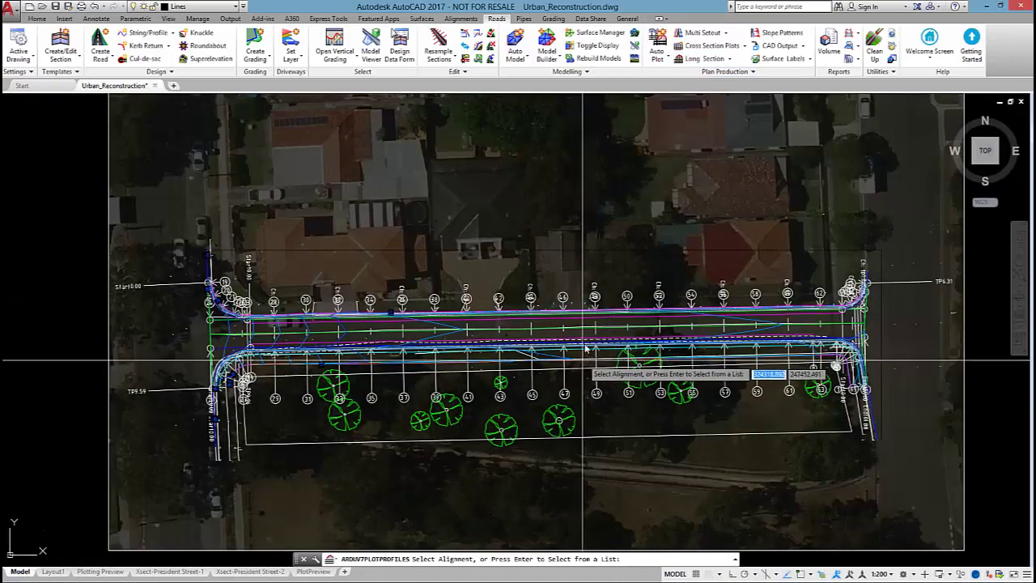
pyautogui.press('Return')
pyautogui.click(458, 315)
pyautogui.click(470, 198)
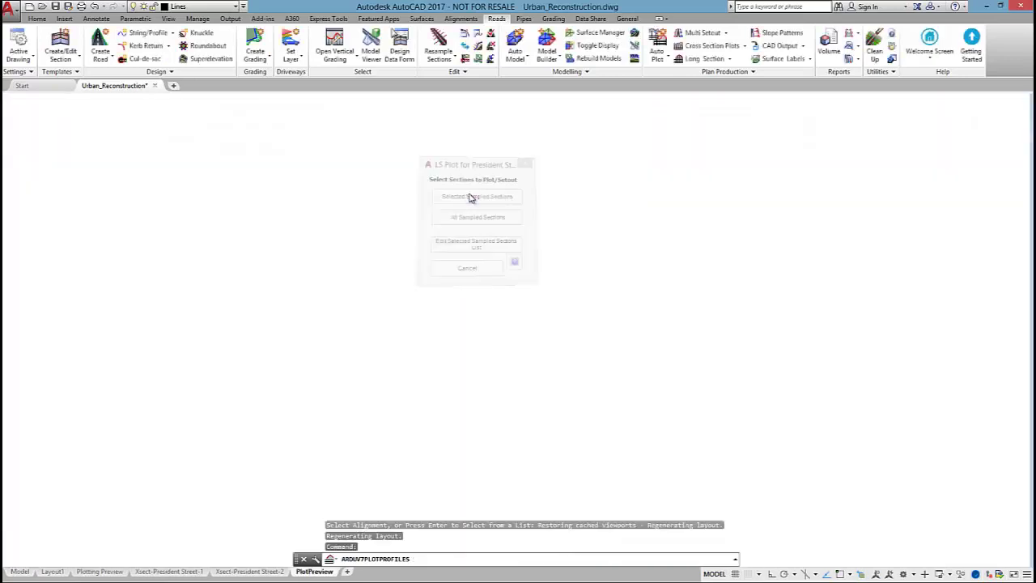
# Load the A1-2015-x250-y50 plot style, after briefly trying A1-2014-x500-y100
pyautogui.click(140, 381)
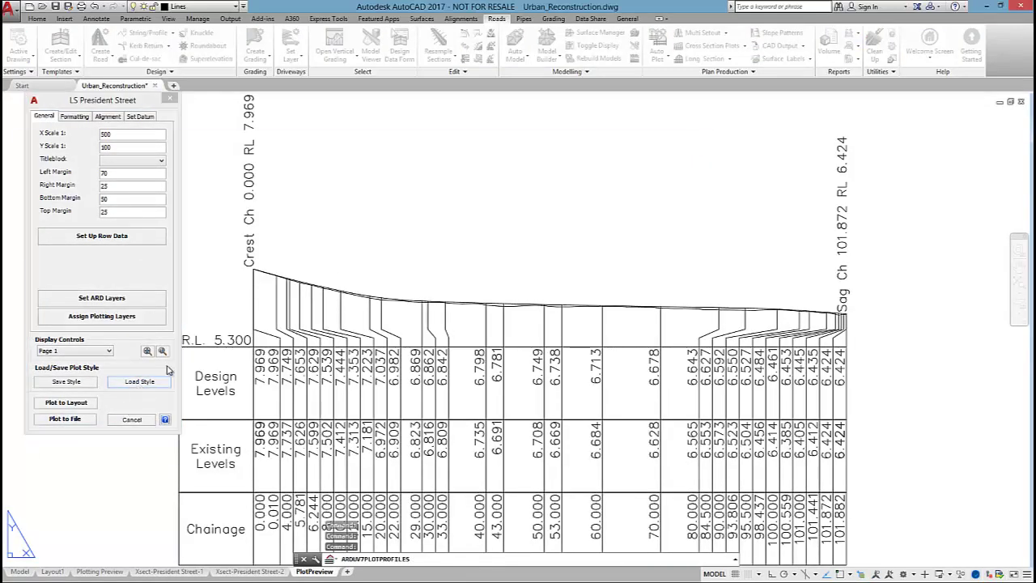
pyautogui.click(408, 300)
pyautogui.click(640, 464)
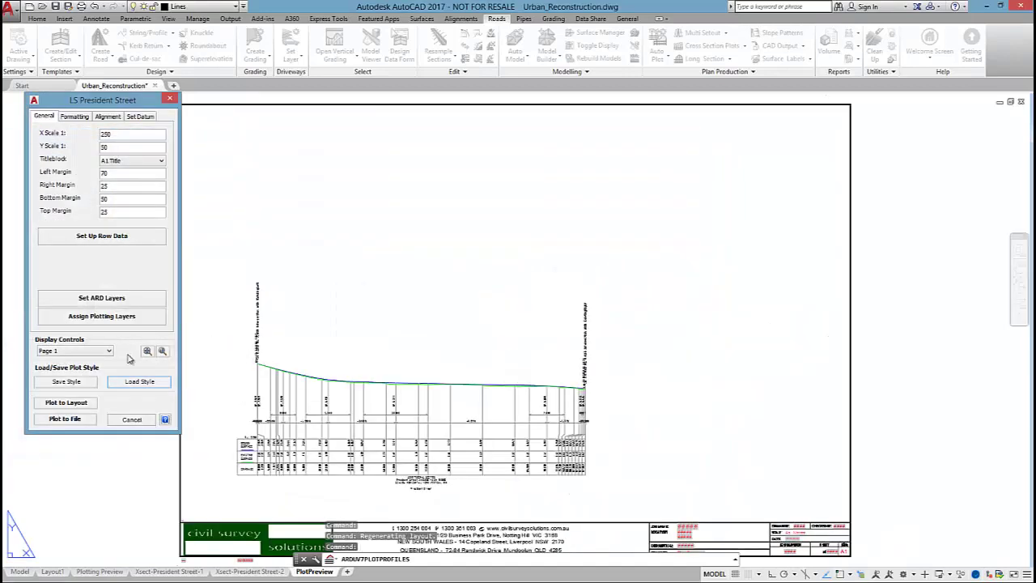
pyautogui.click(132, 382)
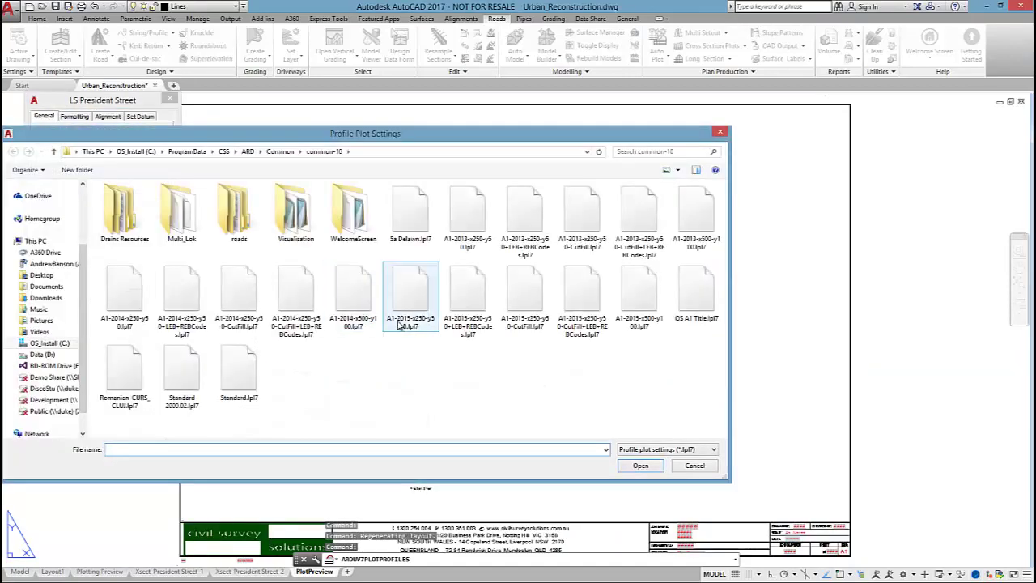
pyautogui.click(354, 293)
pyautogui.click(639, 467)
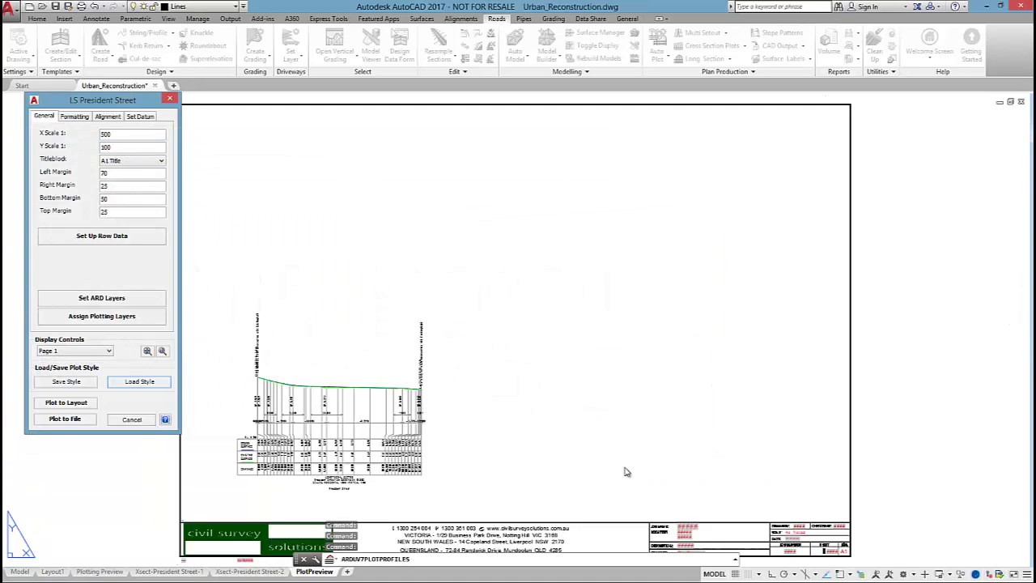
pyautogui.click(146, 383)
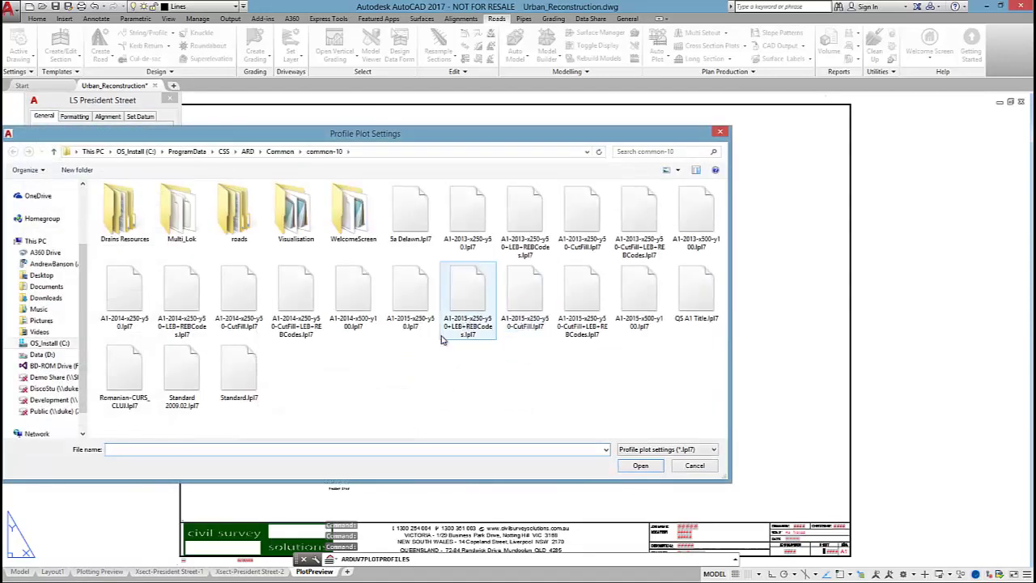
pyautogui.click(417, 324)
pyautogui.click(643, 465)
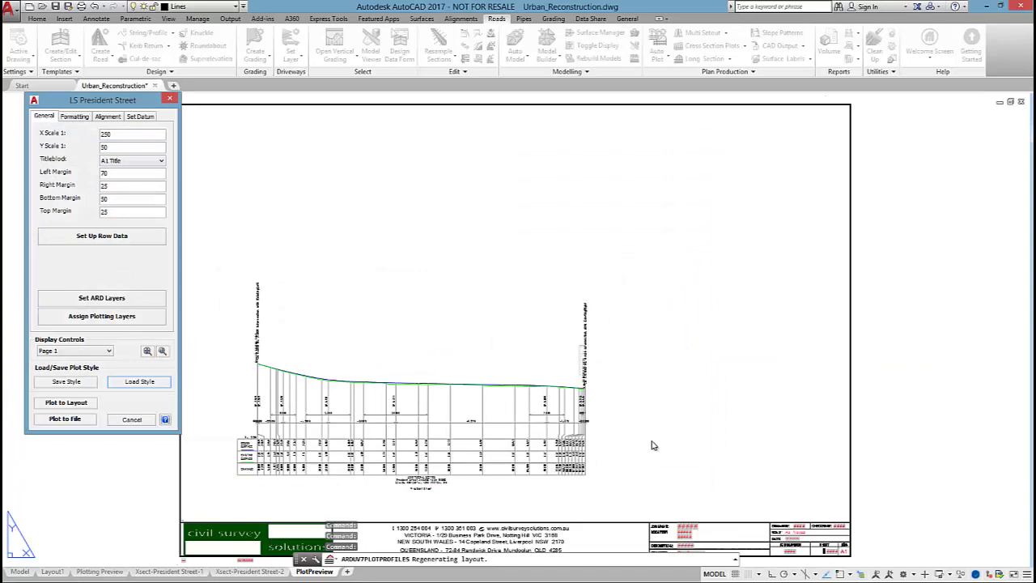
# Zoom into the preview to check the 1:250 / 1:50 long section
pyautogui.click(162, 350)
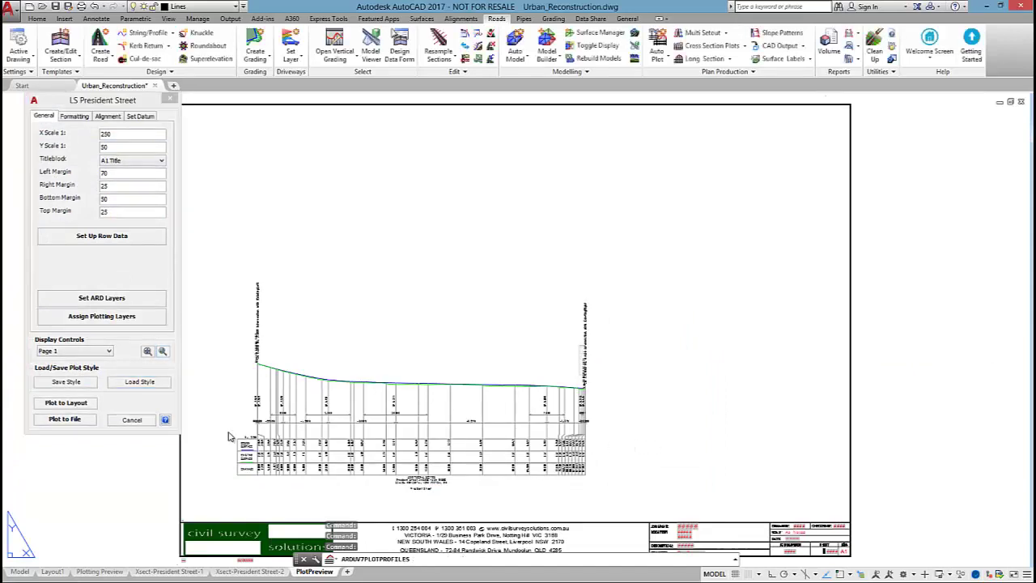
pyautogui.scroll(-2, 376, 271)
pyautogui.scroll(3, 377, 271)
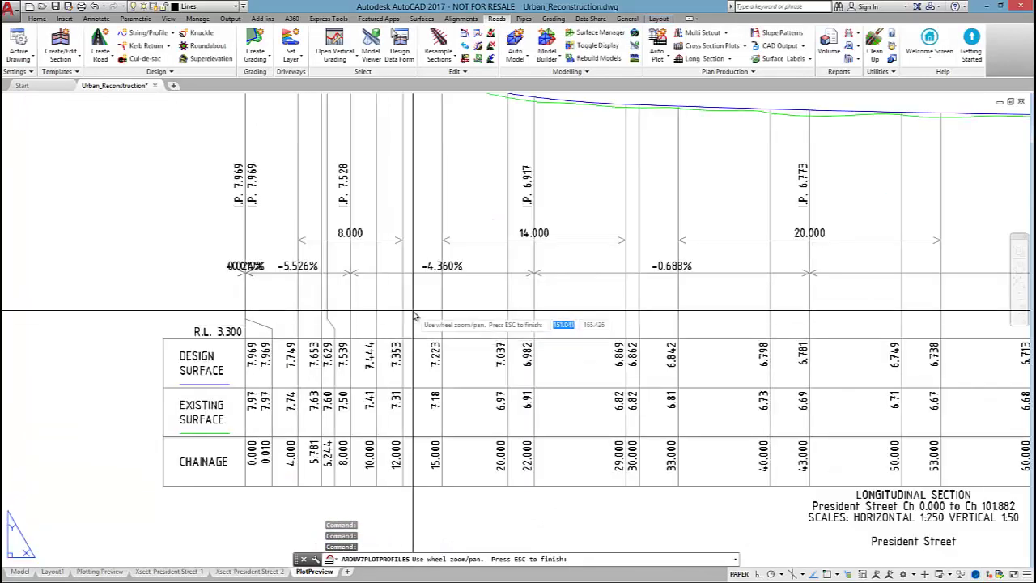
pyautogui.scroll(-1, 564, 368)
pyautogui.press('Escape')
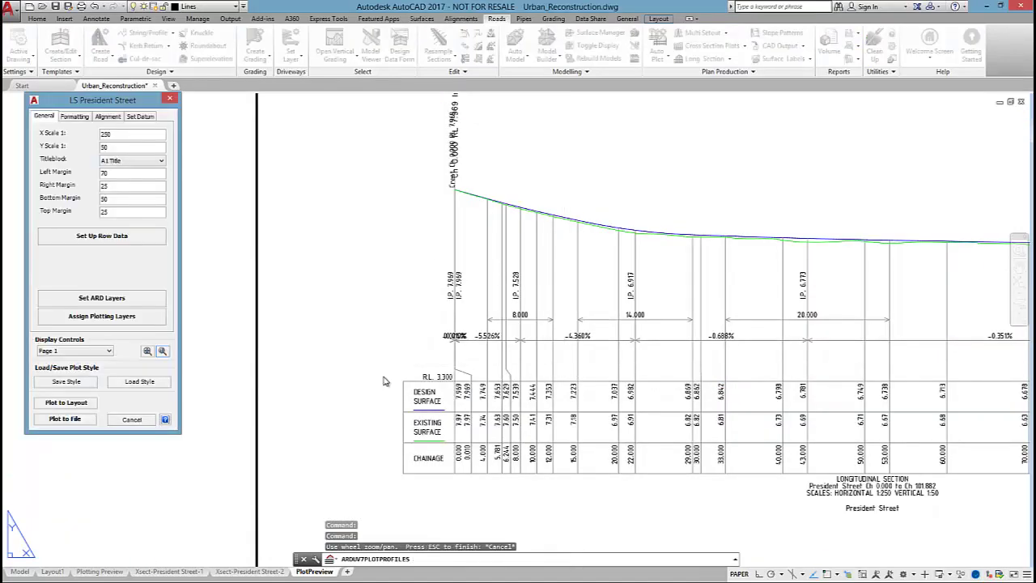
# Add a Cut/Fill Depths band based on the President Street grading string
pyautogui.click(117, 236)
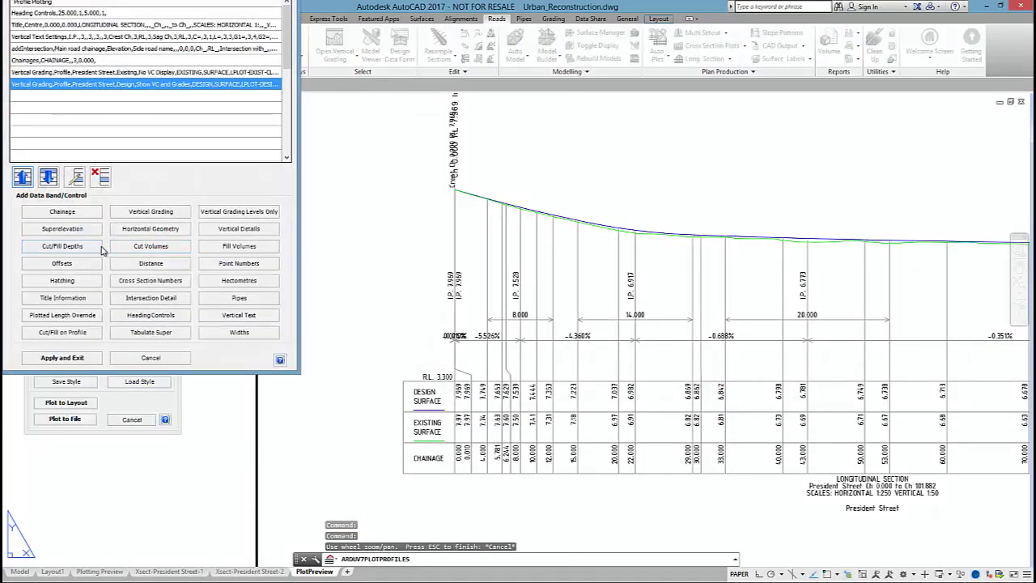
pyautogui.click(81, 246)
pyautogui.click(119, 61)
pyautogui.click(121, 72)
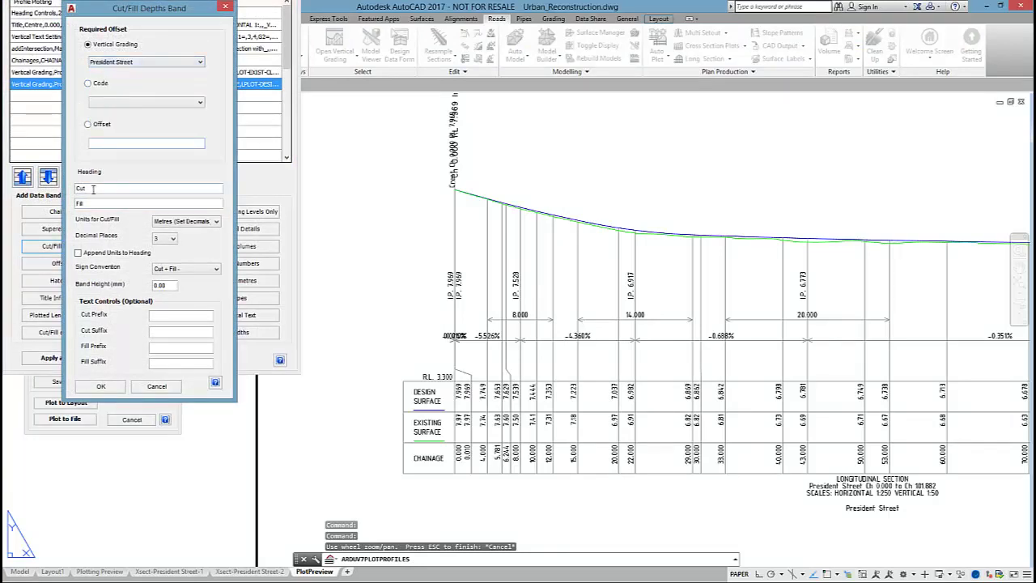
pyautogui.click(101, 386)
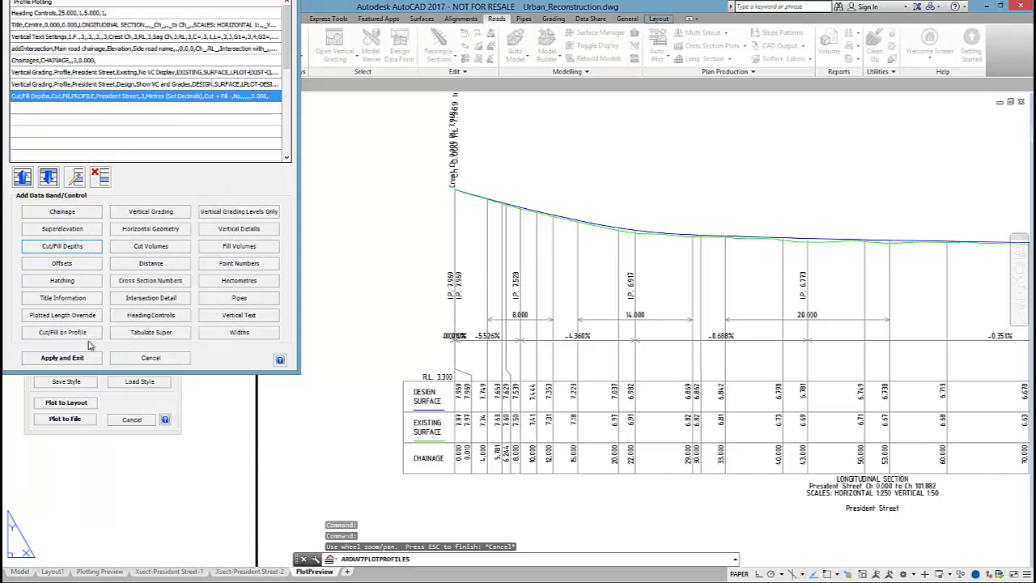
# Set up a Vertical Grading band on the EB-Left string with No VC Display
pyautogui.click(148, 212)
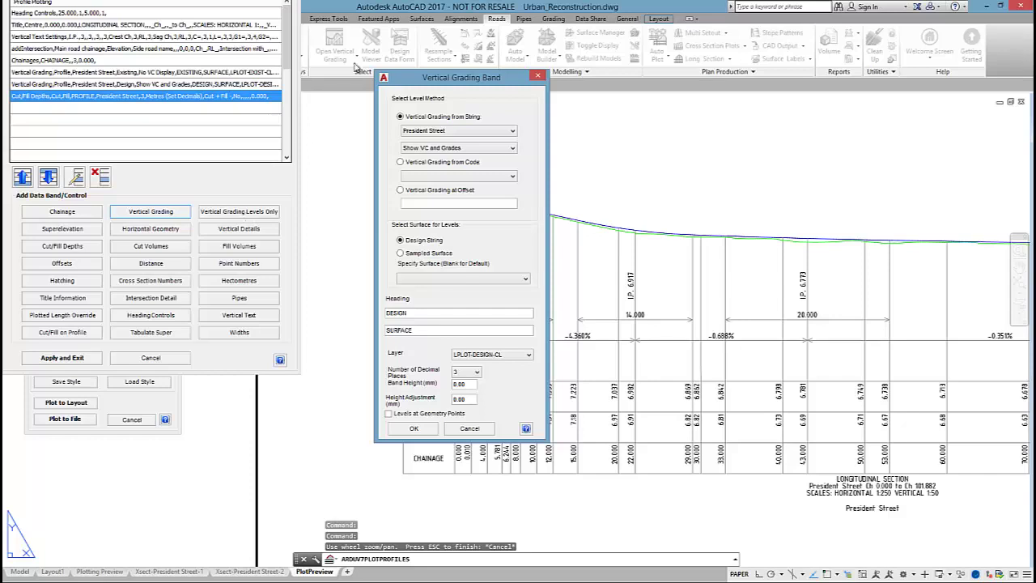
pyautogui.click(493, 131)
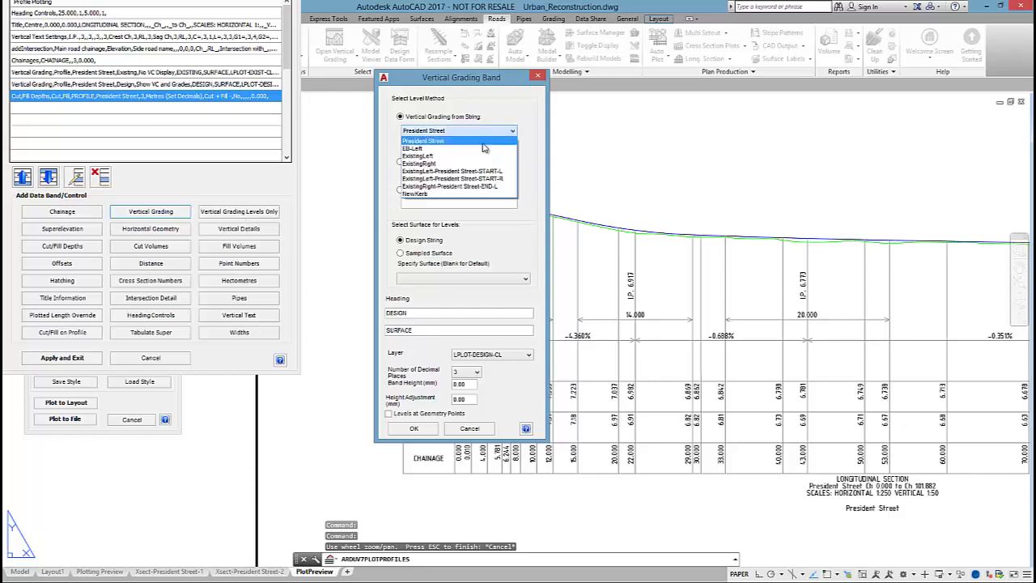
pyautogui.click(482, 149)
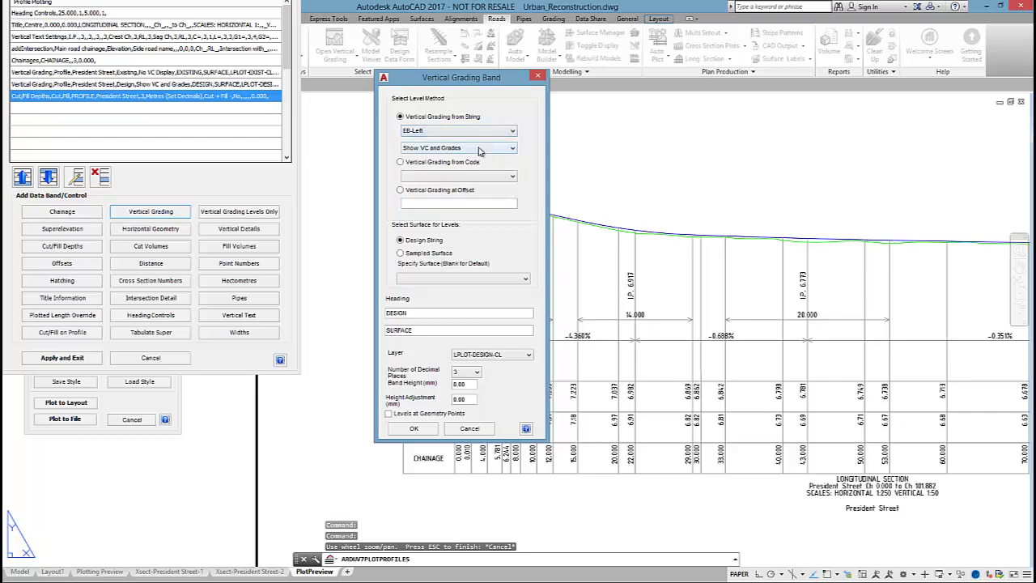
pyautogui.click(480, 149)
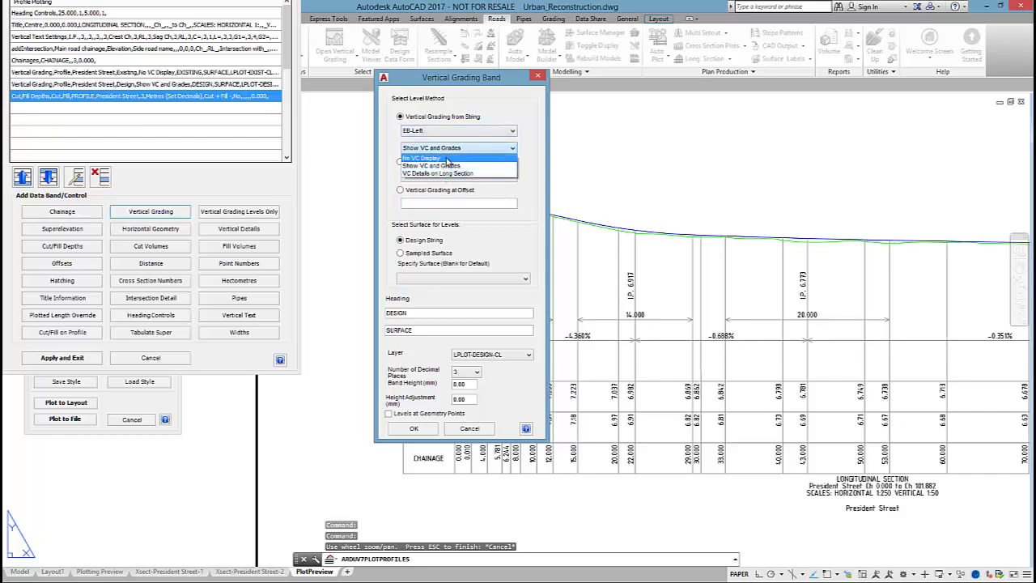
pyautogui.click(447, 159)
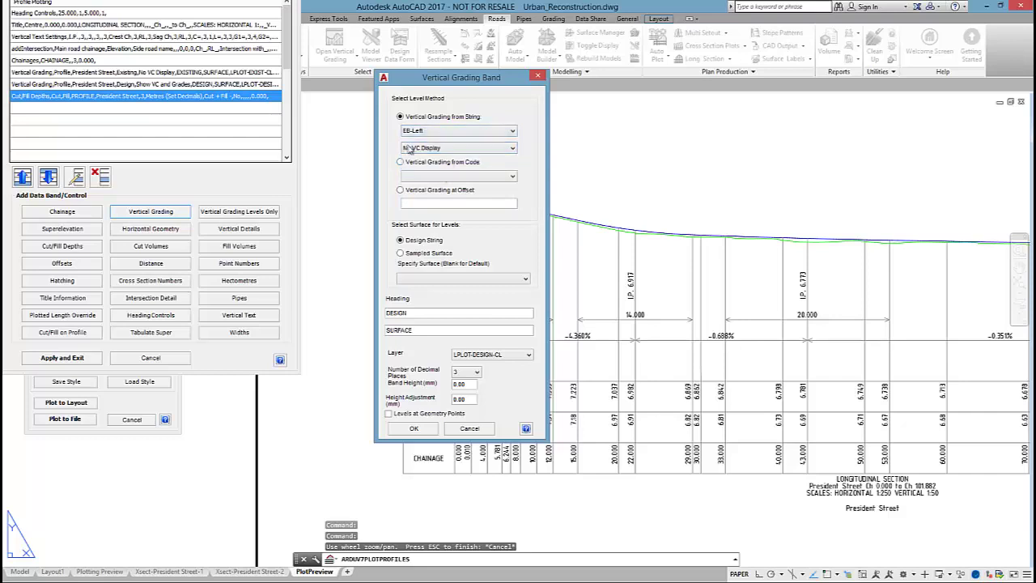
# Head the band LEFT / KERB & CHANNEL on layer LPLOT-DESIGN-LEFT1 and add it
pyautogui.doubleClick(431, 314)
pyautogui.write('LEFT')
pyautogui.press('Tab')
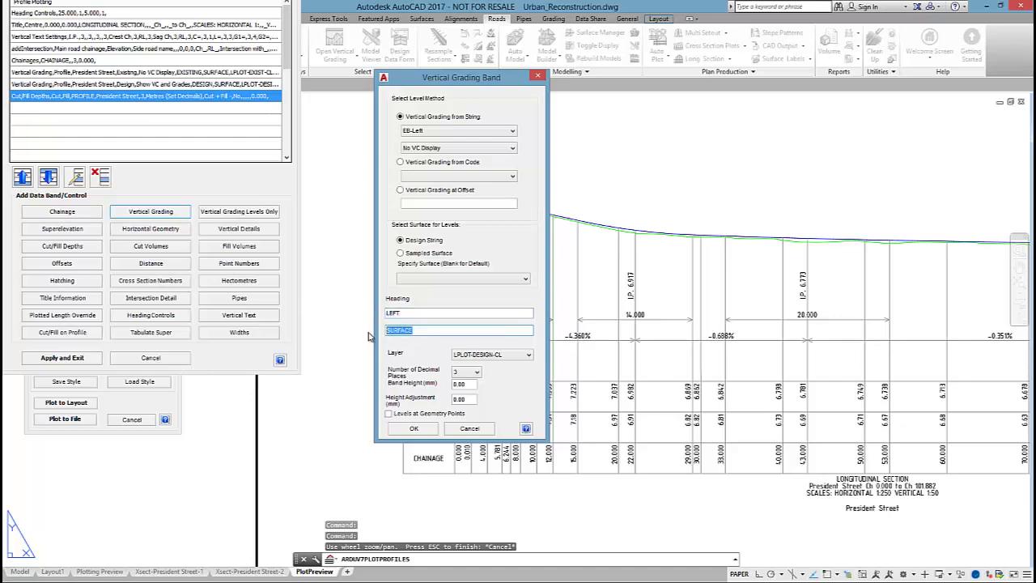
pyautogui.write('KERB & CHANNEL')
pyautogui.click(481, 356)
pyautogui.click(502, 405)
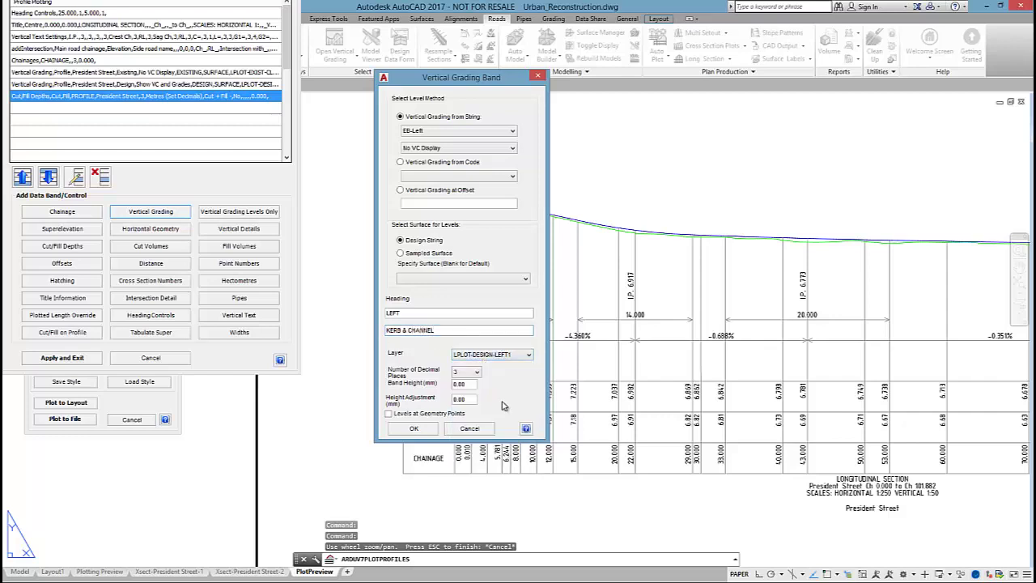
pyautogui.click(414, 429)
# Move Cut/Fill Depths to the top and the EB-Left band just above Chainage
pyautogui.click(72, 96)
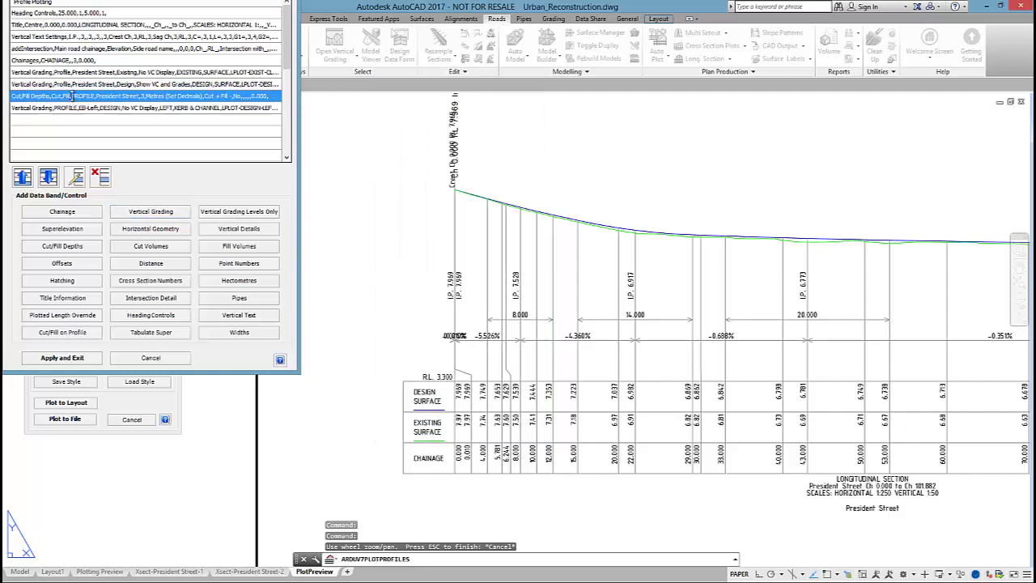
pyautogui.click(49, 179)
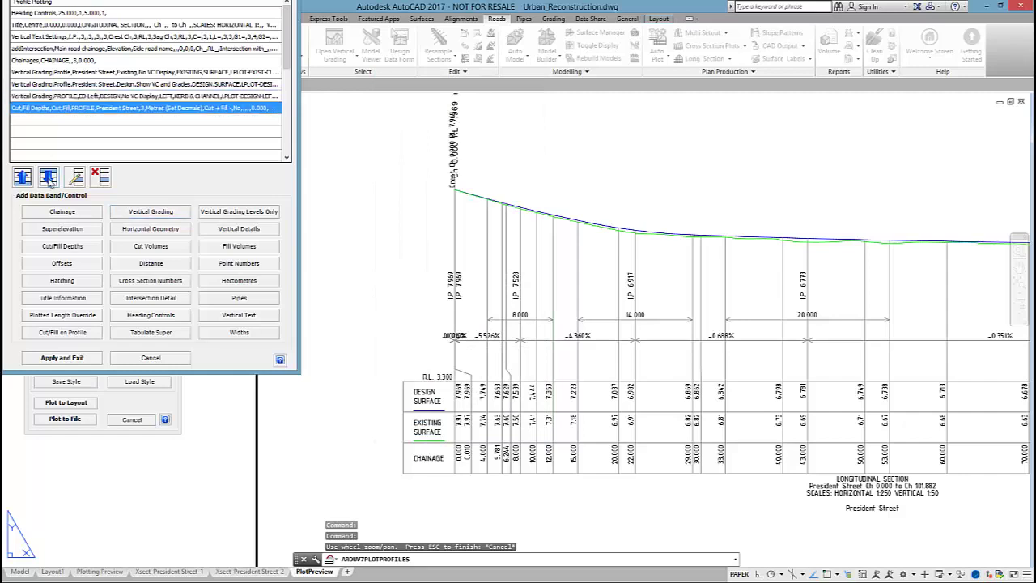
pyautogui.click(75, 111)
pyautogui.click(23, 176)
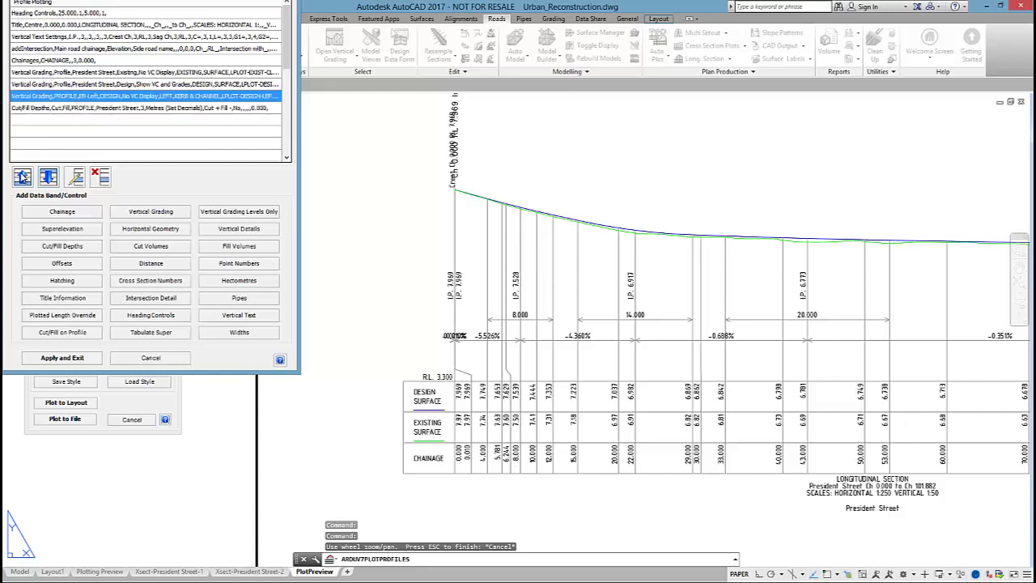
pyautogui.click(22, 177)
pyautogui.click(23, 176)
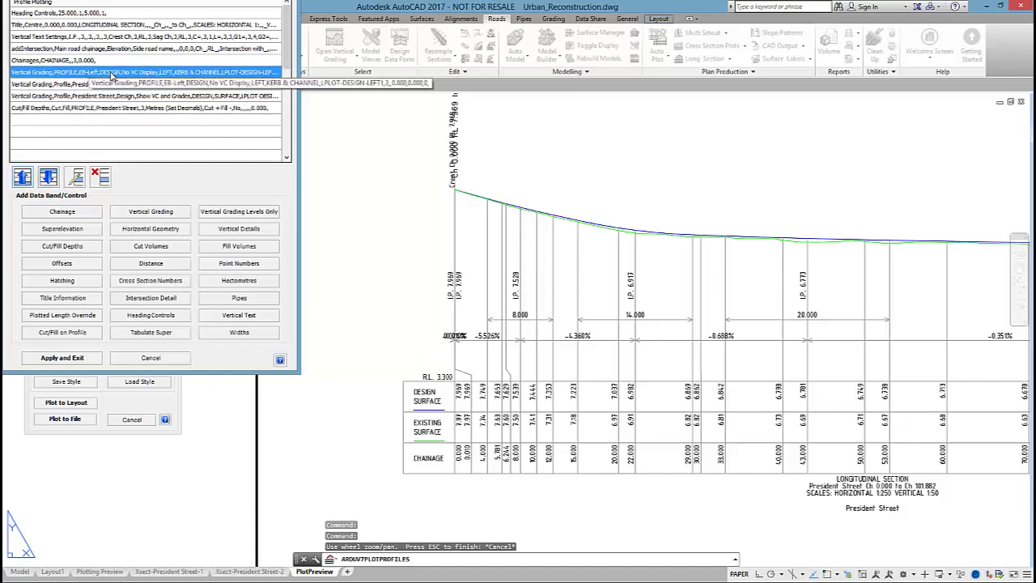
# Apply the band order, redraw the preview and zoom in to check the bands
pyautogui.click(80, 358)
pyautogui.click(95, 413)
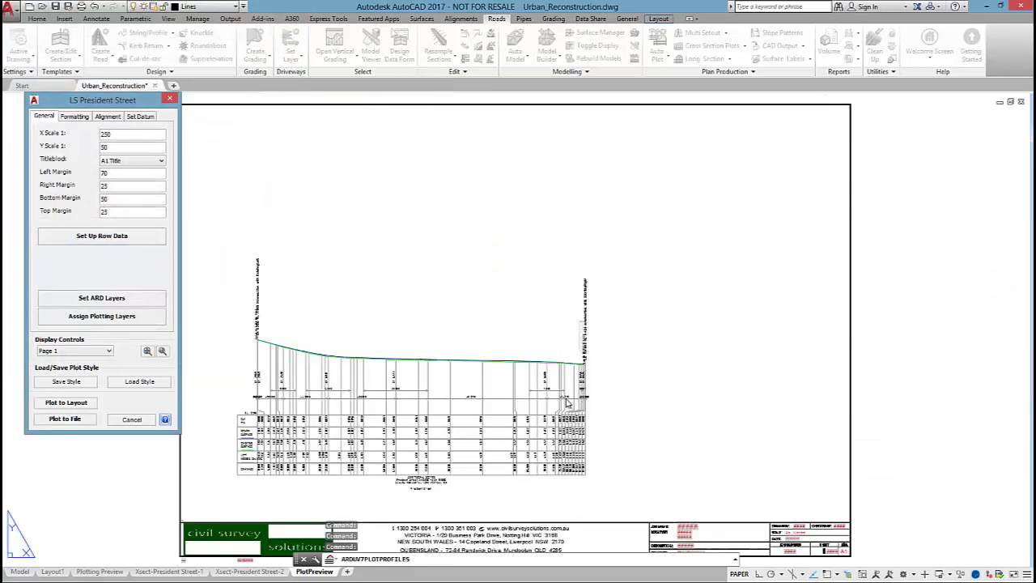
pyautogui.click(162, 351)
pyautogui.scroll(5, 247, 349)
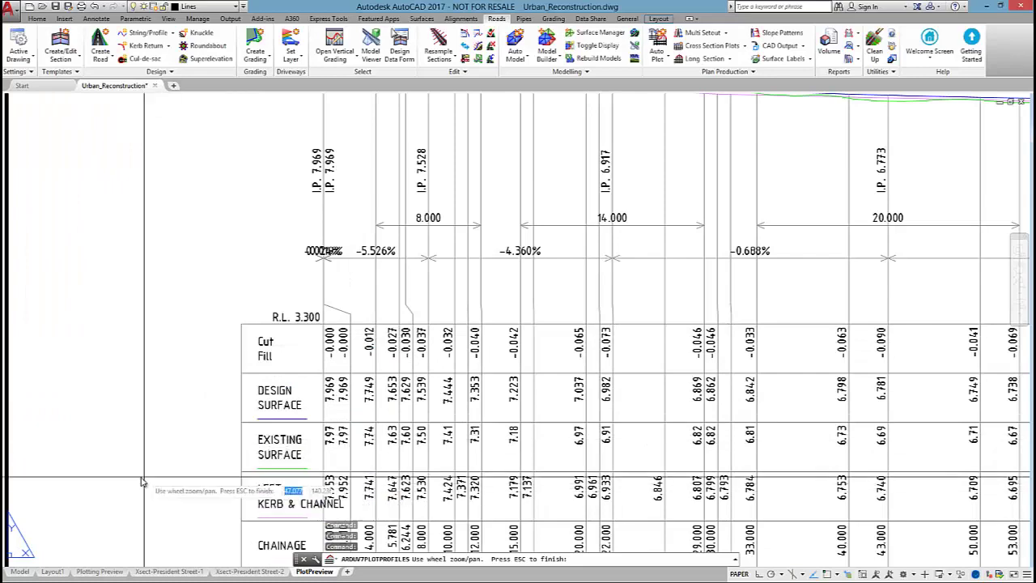
pyautogui.scroll(-2, 243, 377)
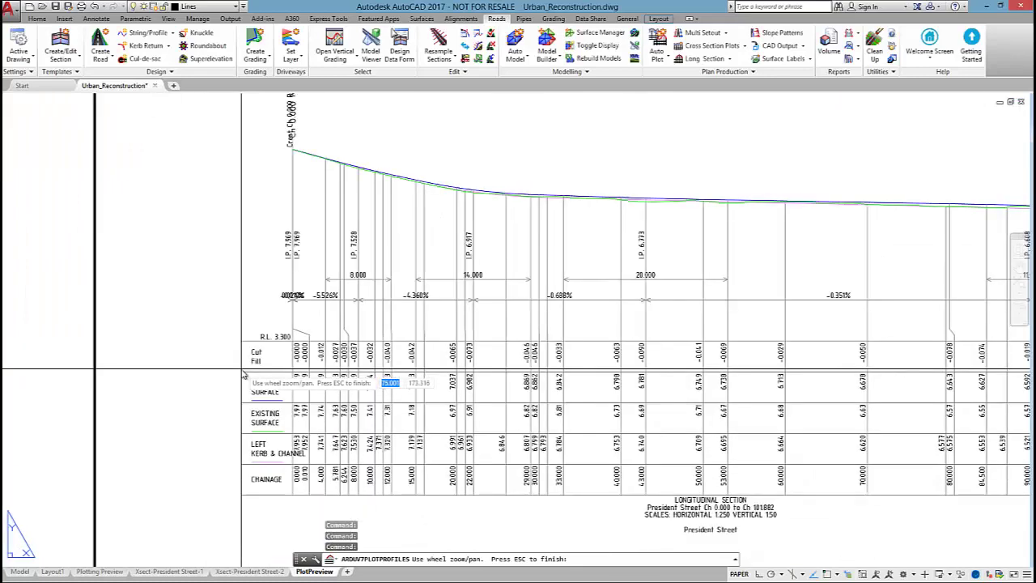
pyautogui.moveTo(243, 374); pyautogui.dragTo(288, 375, button='middle')
pyautogui.press('Escape')
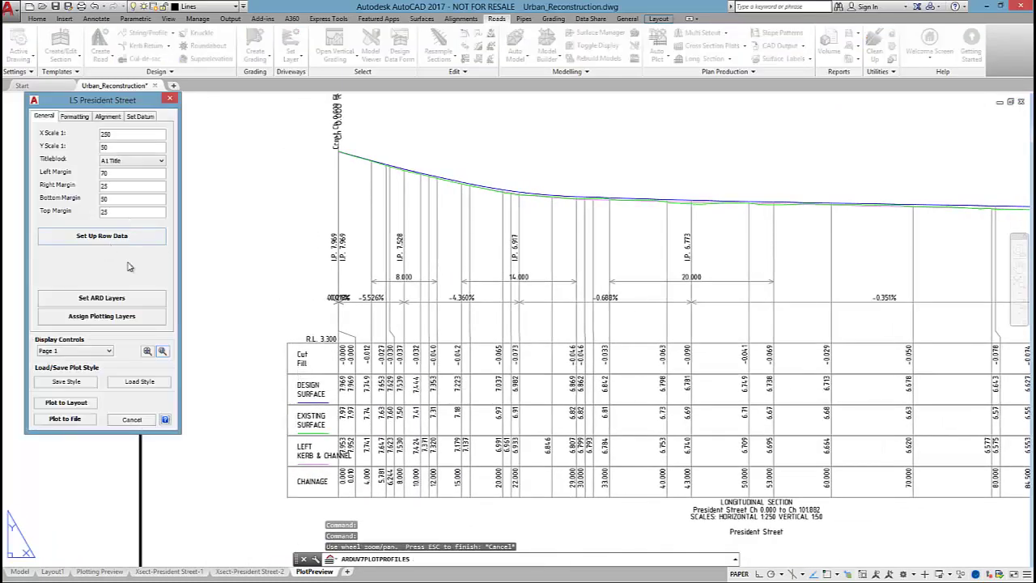
# Change the EB-Left band heading to LEFT / K&C and refresh the A1 sheet preview
pyautogui.click(89, 237)
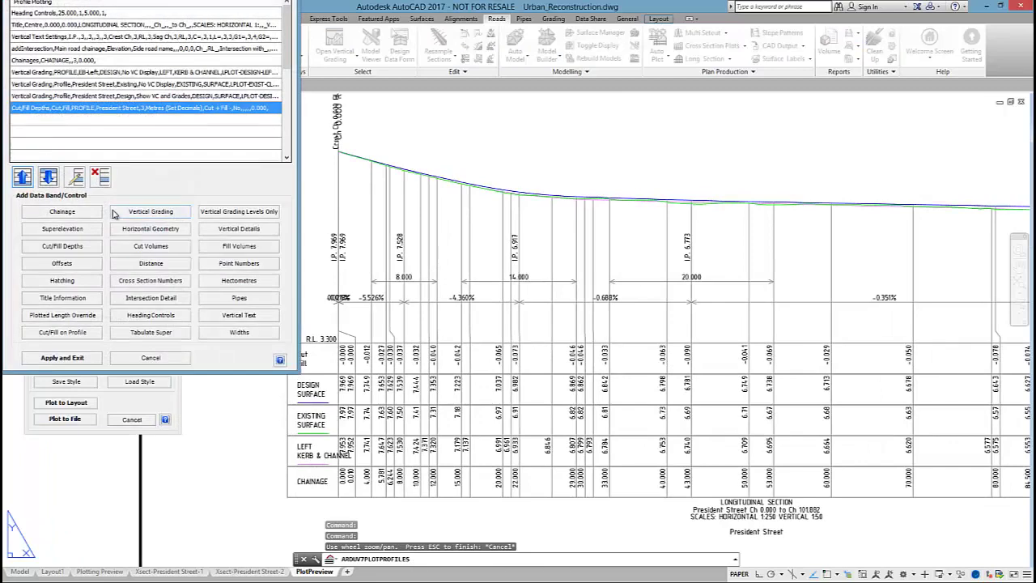
pyautogui.click(76, 96)
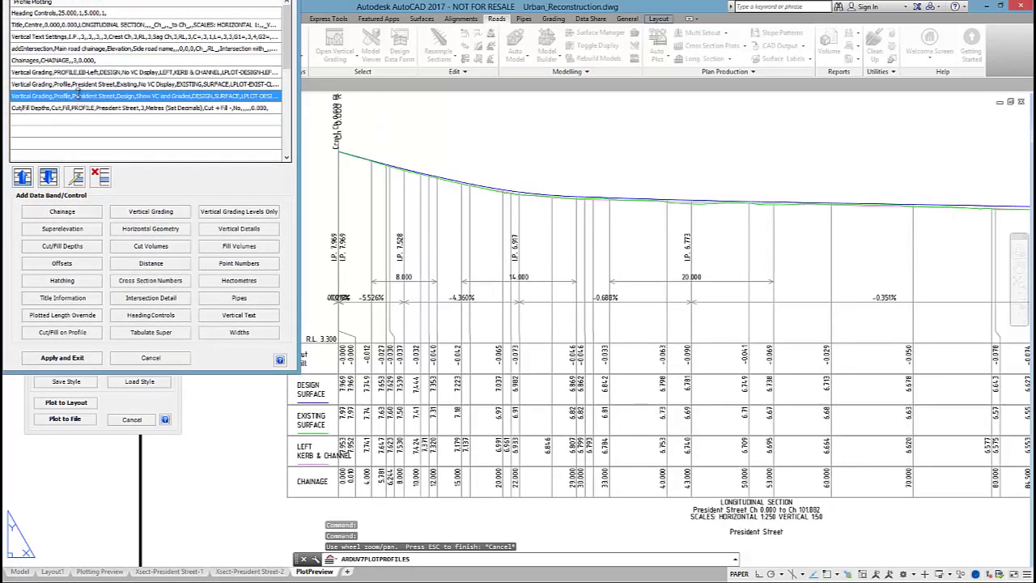
pyautogui.click(82, 73)
pyautogui.click(86, 84)
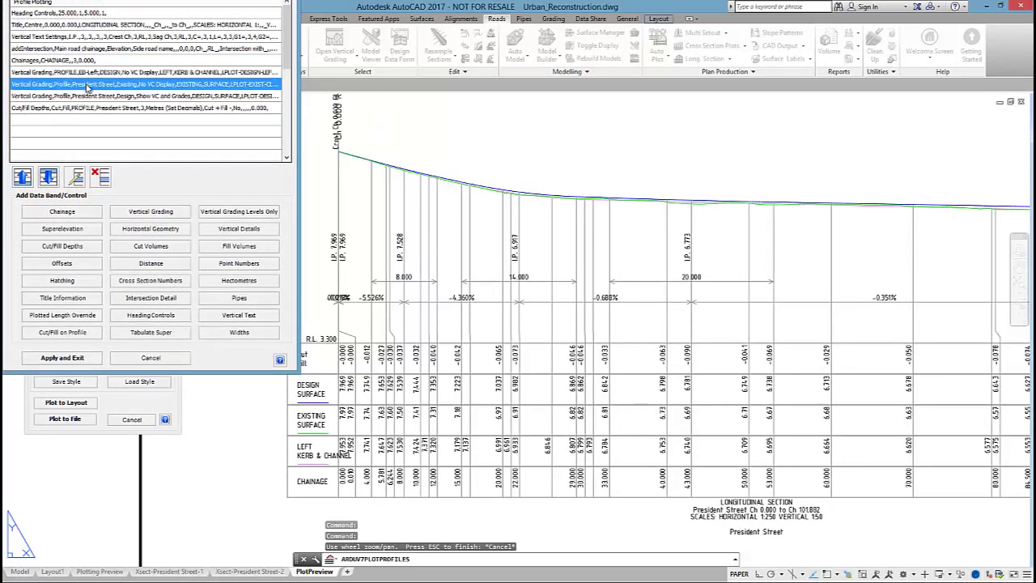
pyautogui.click(89, 73)
pyautogui.click(75, 177)
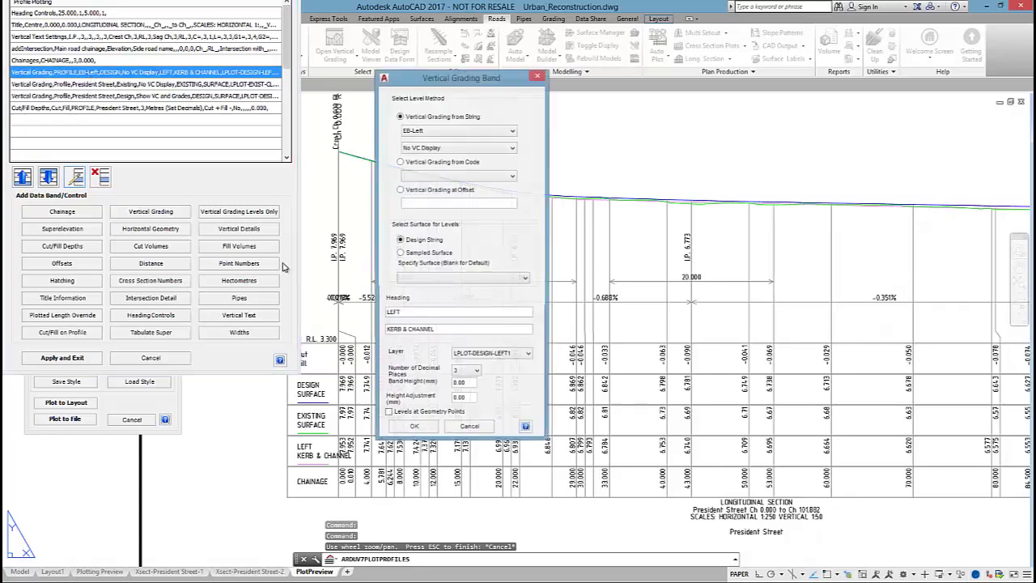
pyautogui.moveTo(445, 330); pyautogui.dragTo(374, 330)
pyautogui.write('K&C')
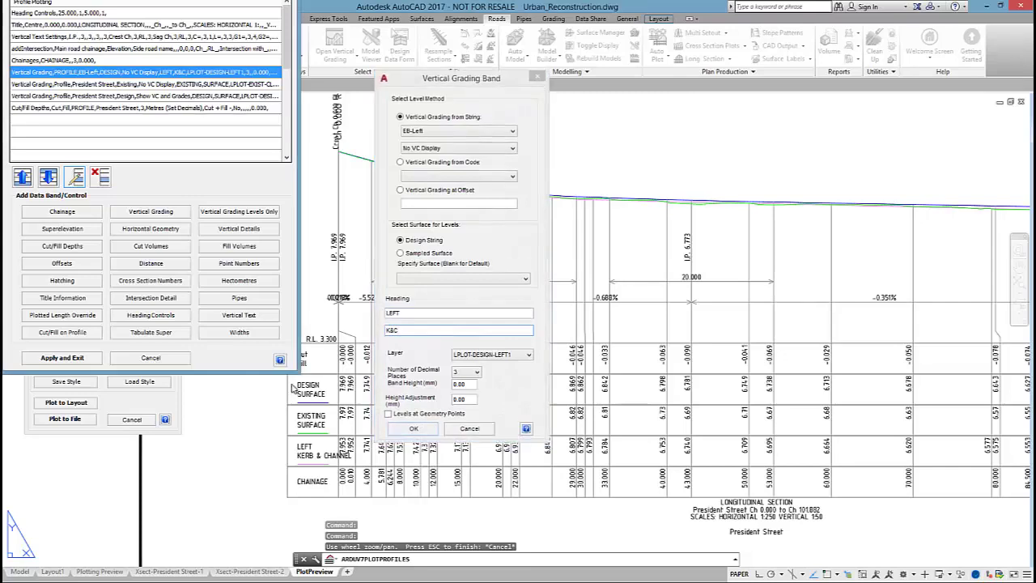
pyautogui.click(421, 427)
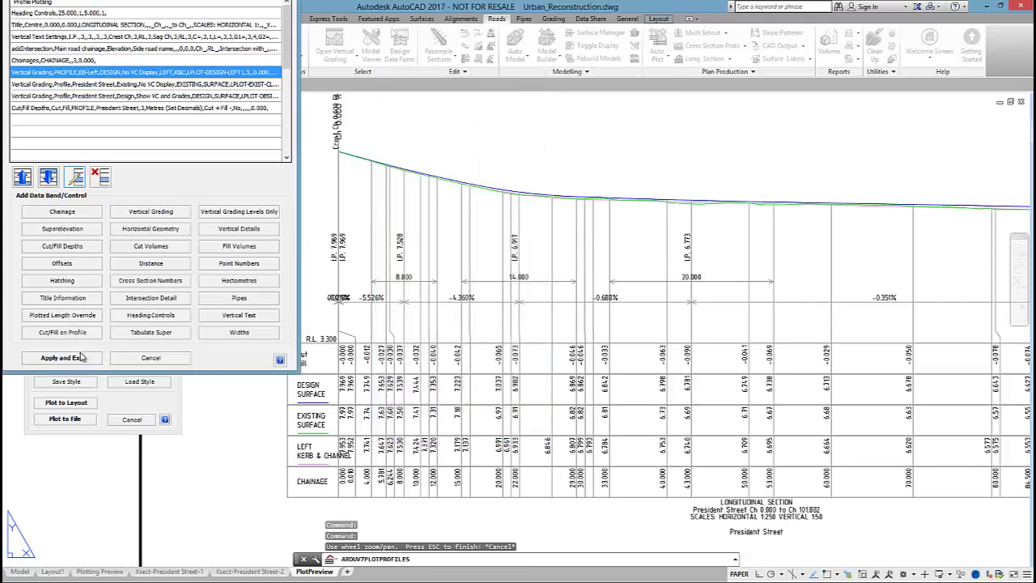
pyautogui.click(81, 357)
pyautogui.click(102, 410)
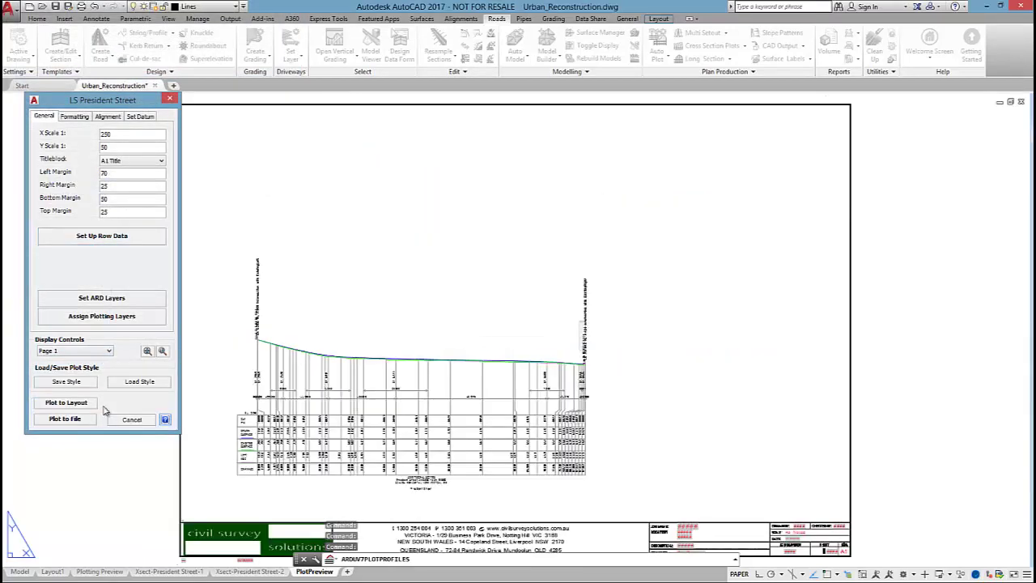
pyautogui.click(81, 403)
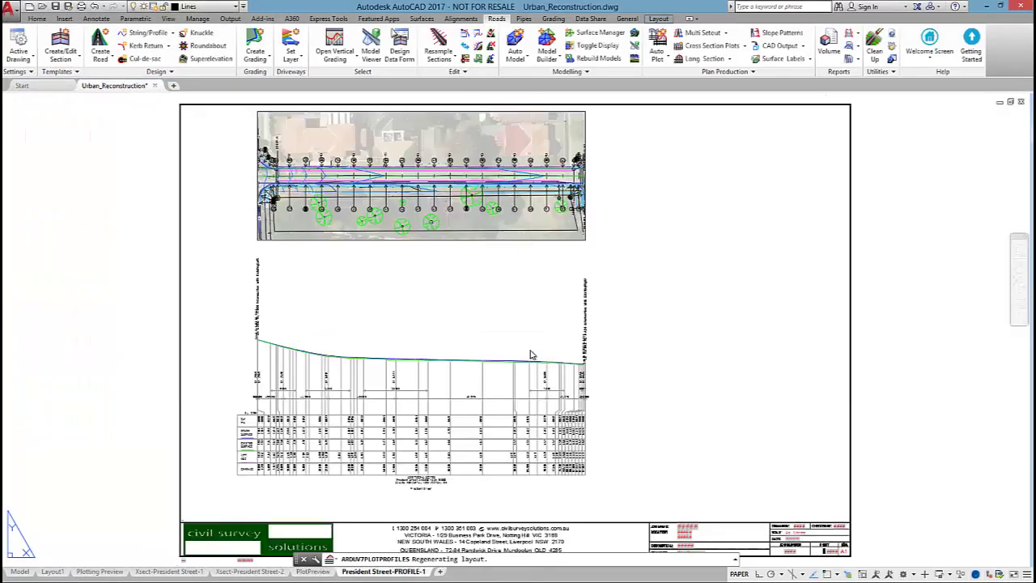
pyautogui.scroll(1, 530, 354)
pyautogui.scroll(-2, 497, 297)
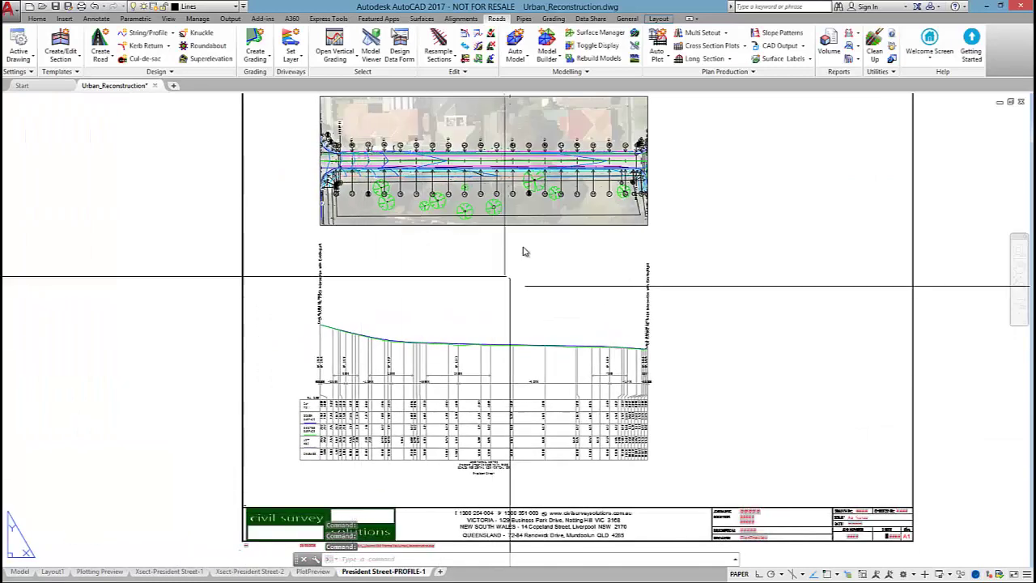
pyautogui.scroll(1, 535, 242)
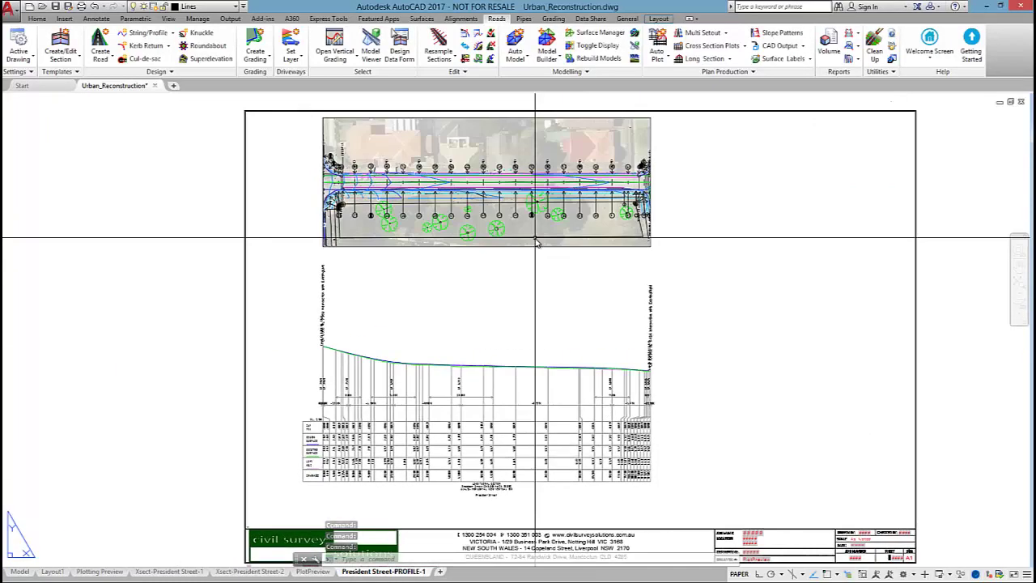
pyautogui.scroll(5, 407, 338)
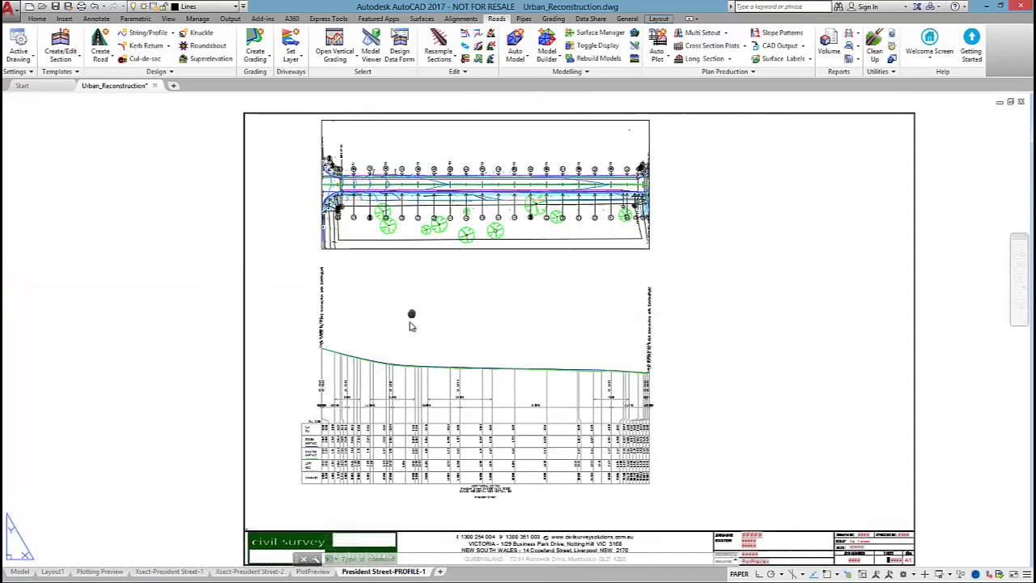
pyautogui.scroll(-8, 395, 482)
pyautogui.scroll(-2, 393, 267)
pyautogui.moveTo(381, 297); pyautogui.dragTo(405, 363, button='middle')
# From model space, open the Welcome Screen, view the Blog, then the technical support ticket form
pyautogui.click(19, 571)
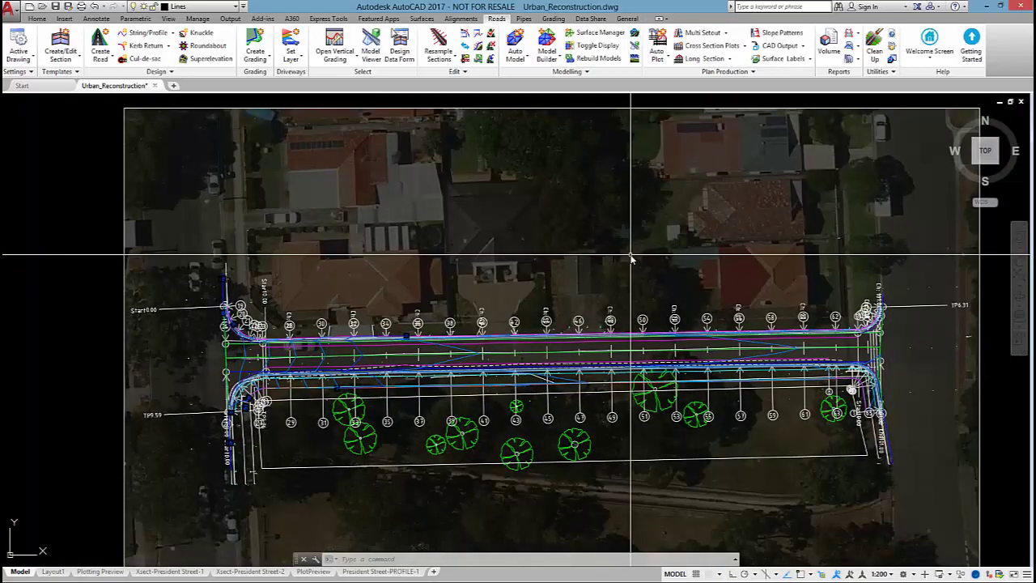
pyautogui.click(917, 59)
pyautogui.click(806, 122)
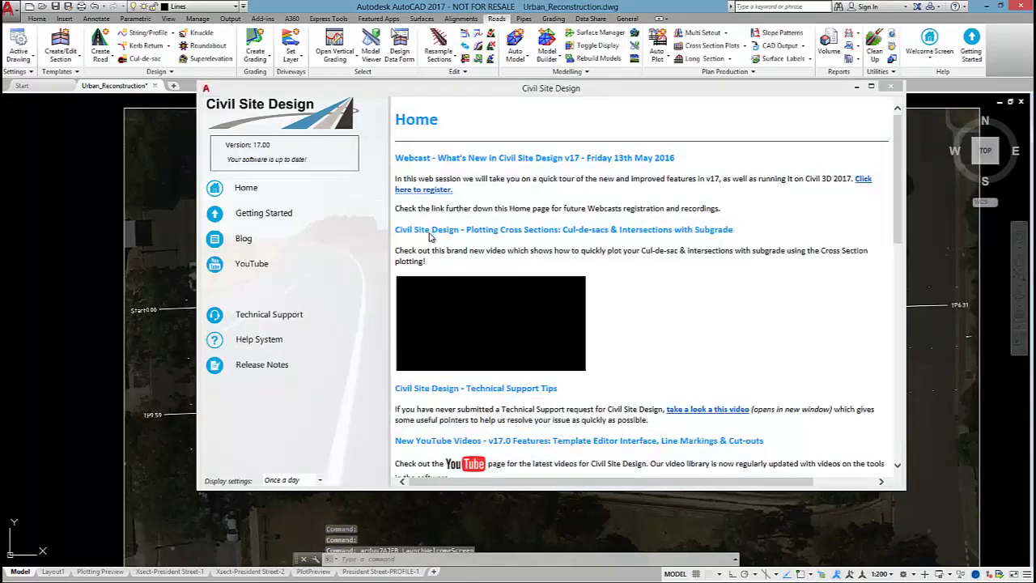
pyautogui.click(241, 242)
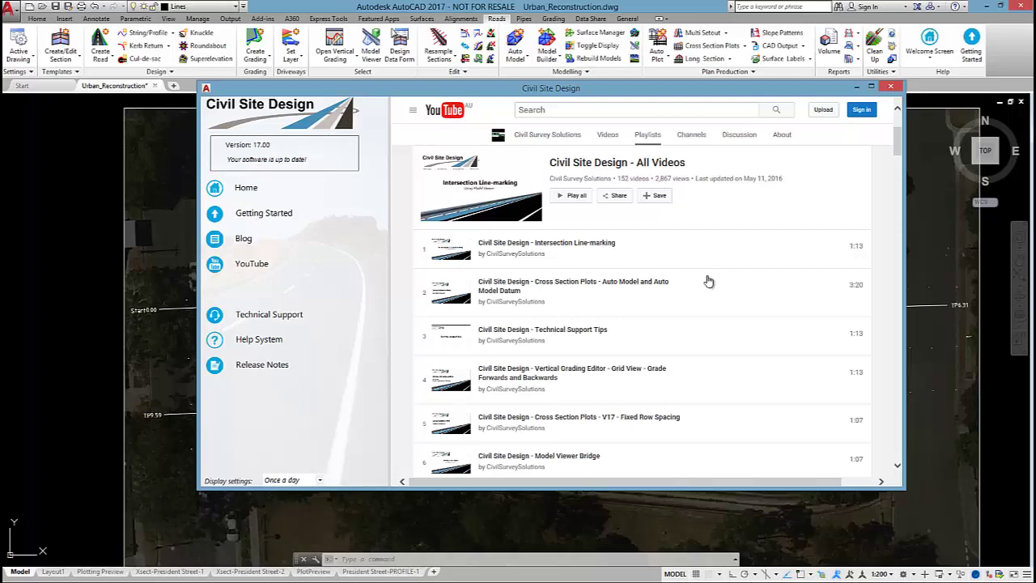
pyautogui.click(246, 320)
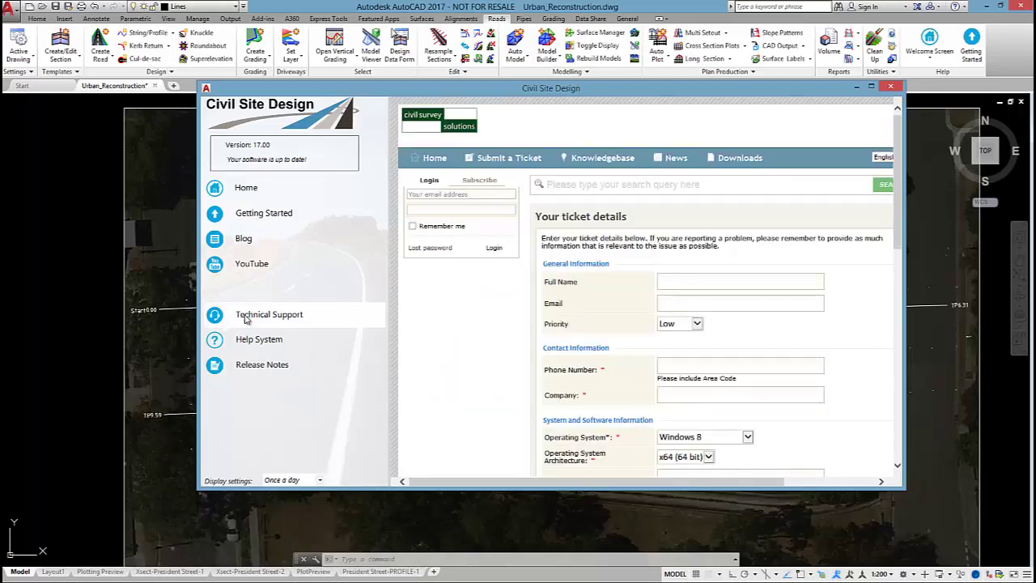